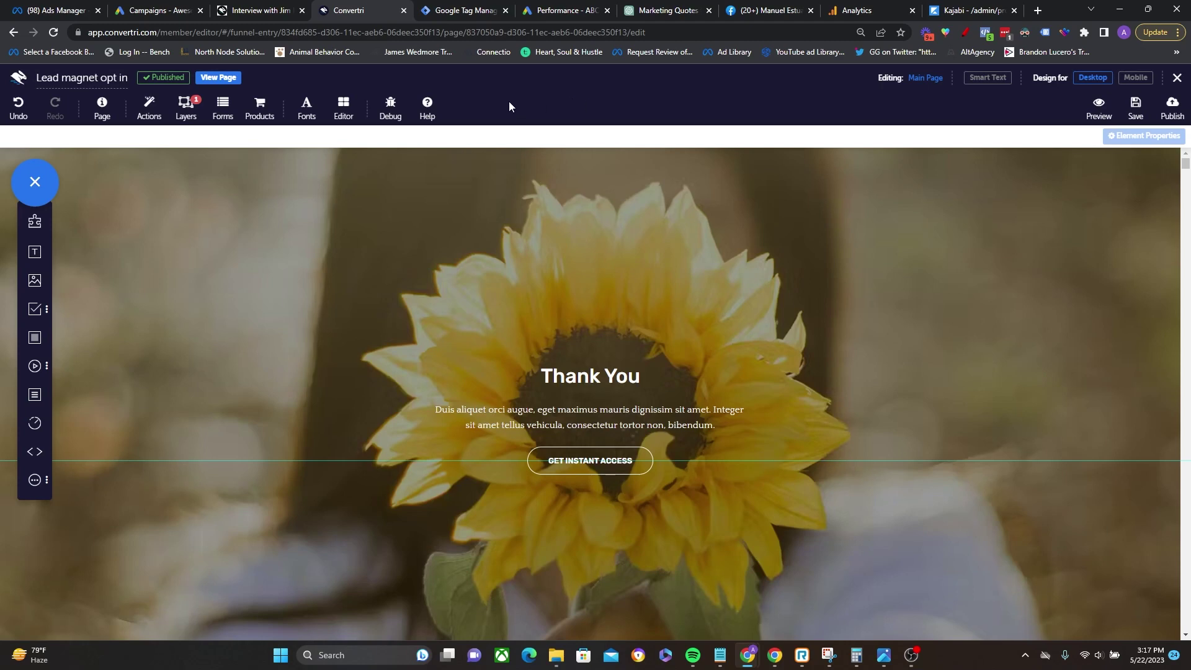
Open Page Settings for the 'Lead magnet opt in' thank-you page in Convertri.
{"action": "left_click", "coordinate": [101, 112]}
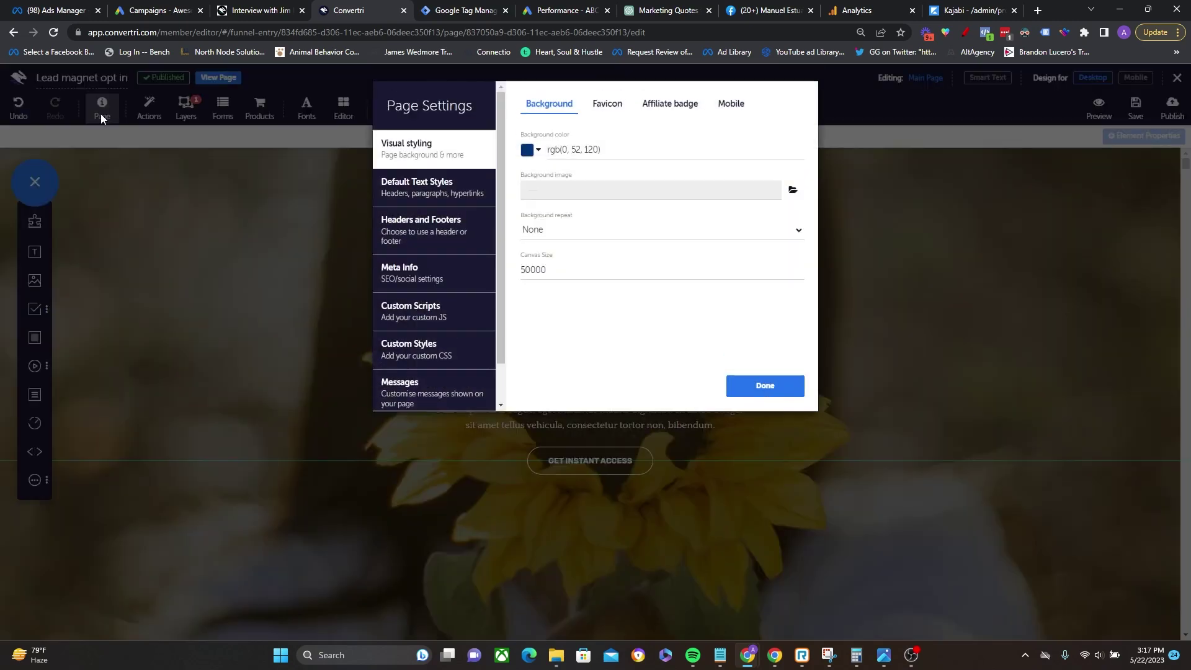
Confirm the page's Custom Scripts include the GTM Head Tag and GTM Body Tag, then go to Tag Manager.
{"action": "left_click", "coordinate": [413, 319]}
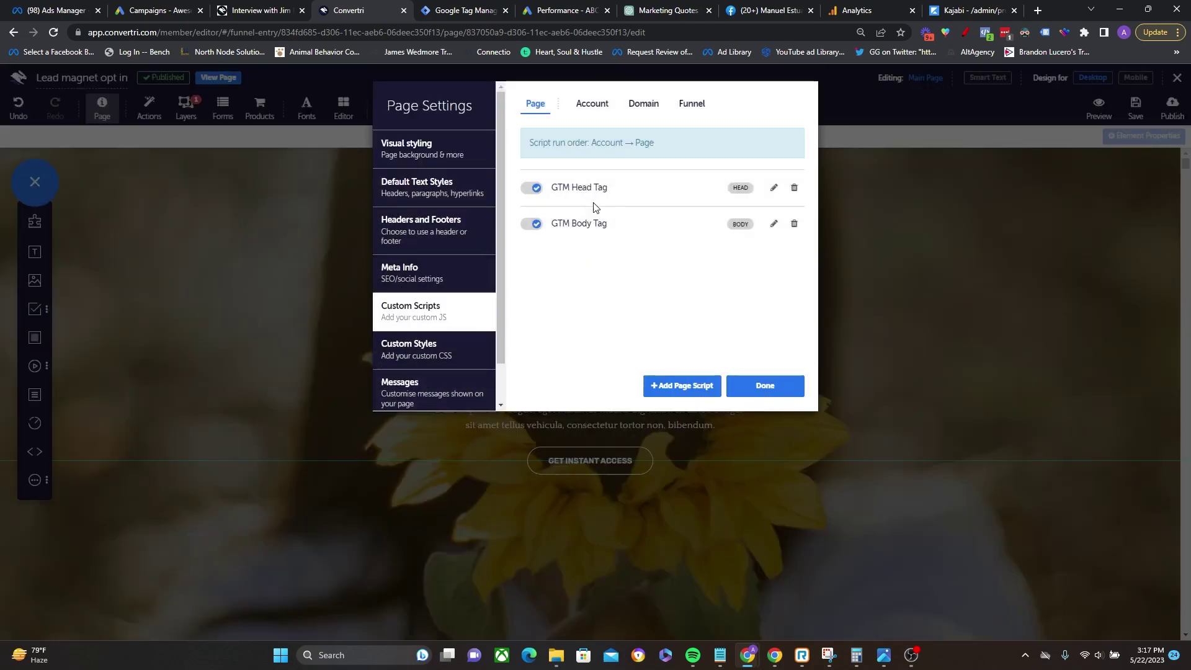
{"action": "left_click_drag", "start_coordinate": [563, 225], "coordinate": [622, 231]}
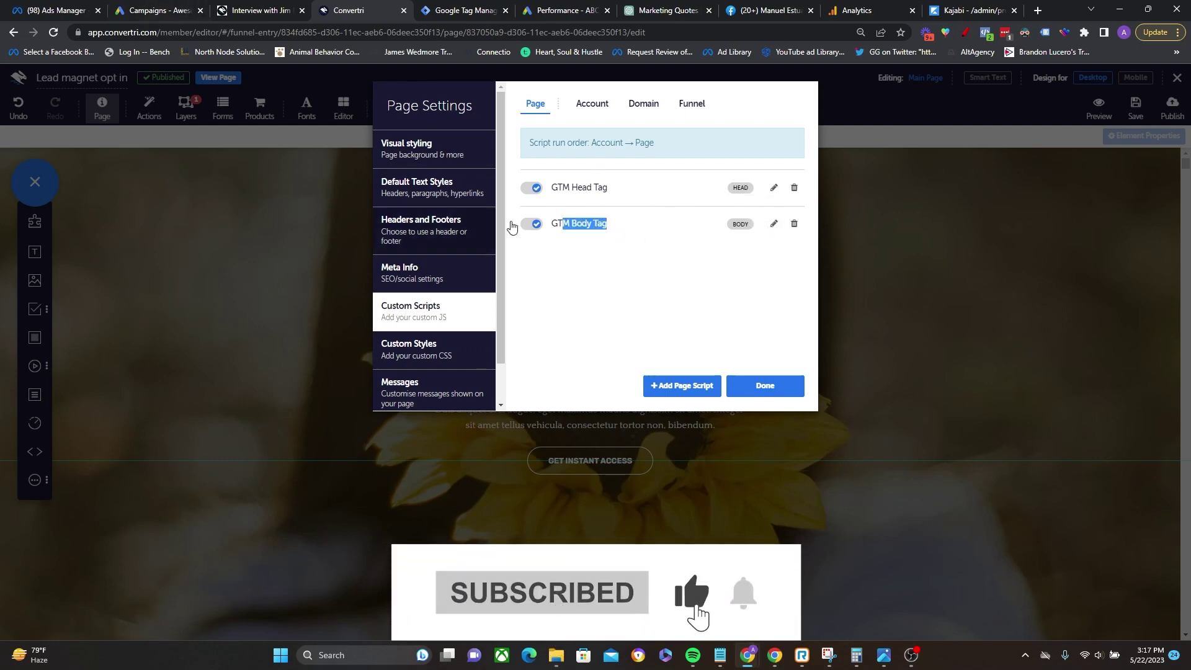
{"action": "left_click", "coordinate": [449, 5]}
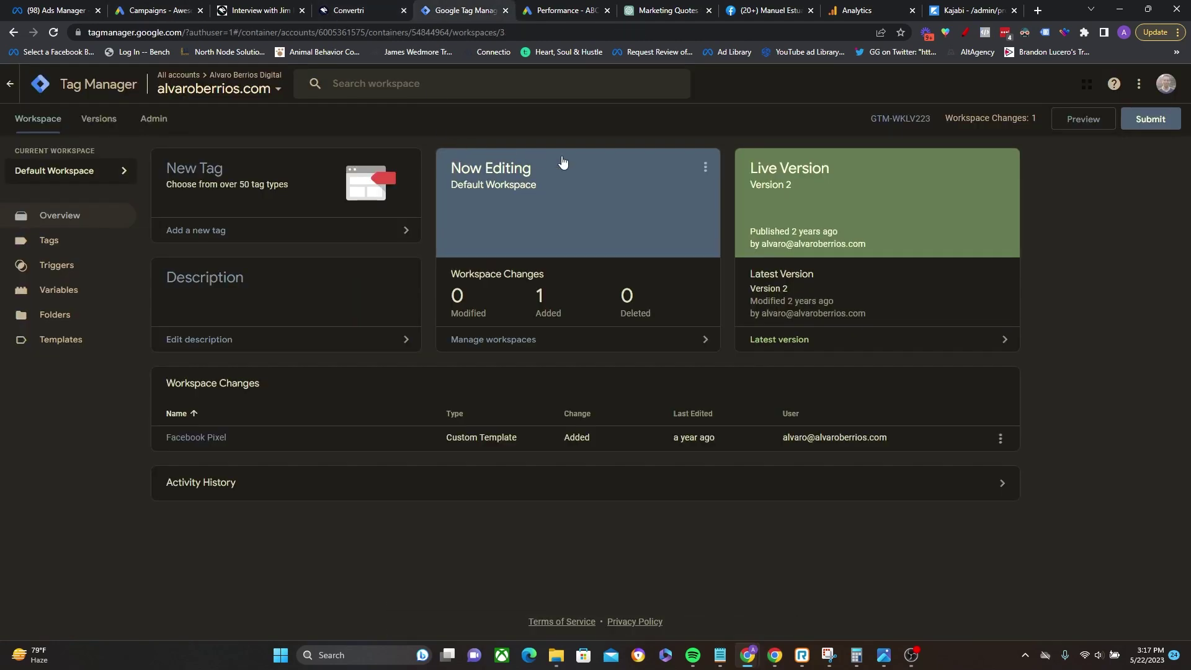
Compare container GTM-WKLV223's head and body install snippets with Convertri's scripts, then close both dialogs.
{"action": "left_click", "coordinate": [905, 128]}
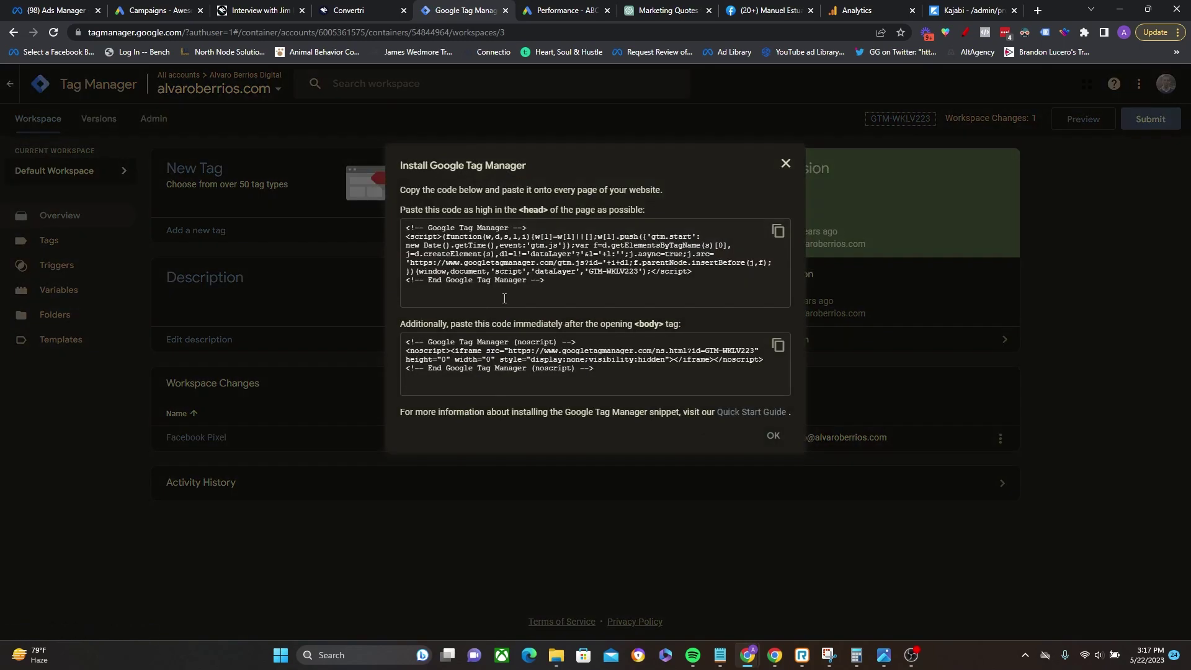
{"action": "left_click_drag", "start_coordinate": [504, 298], "coordinate": [384, 230]}
{"action": "left_click_drag", "start_coordinate": [633, 381], "coordinate": [377, 330]}
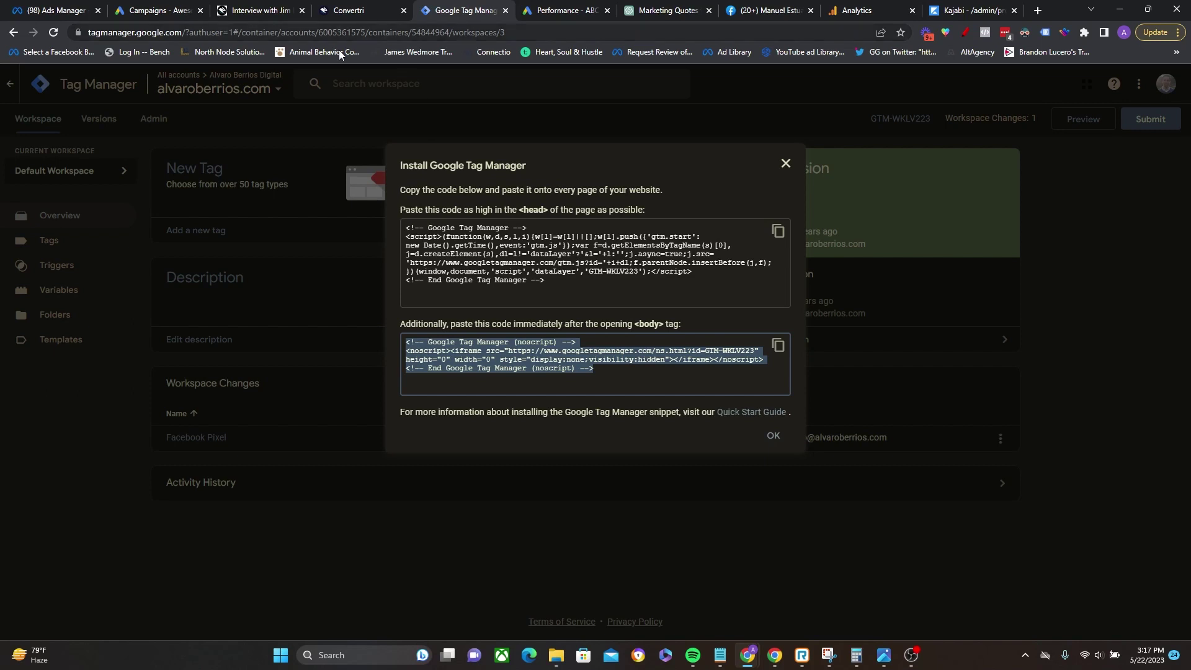
{"action": "left_click", "coordinate": [342, 10]}
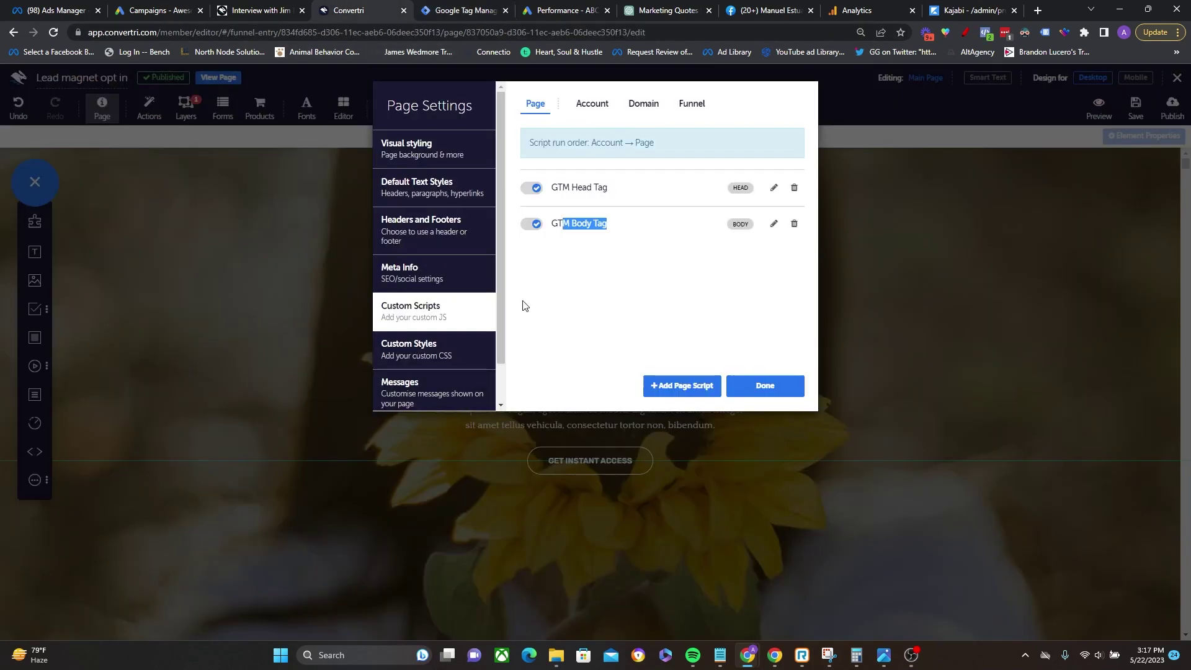
{"action": "left_click", "coordinate": [632, 305]}
{"action": "left_click", "coordinate": [766, 393]}
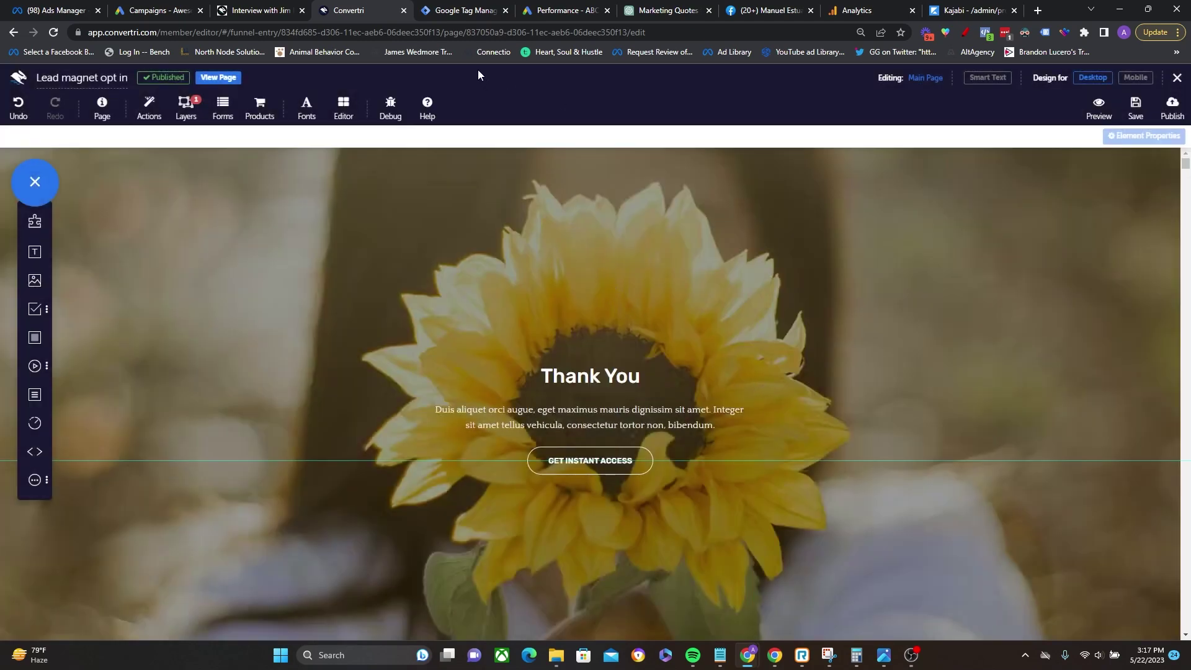
{"action": "left_click", "coordinate": [491, 10]}
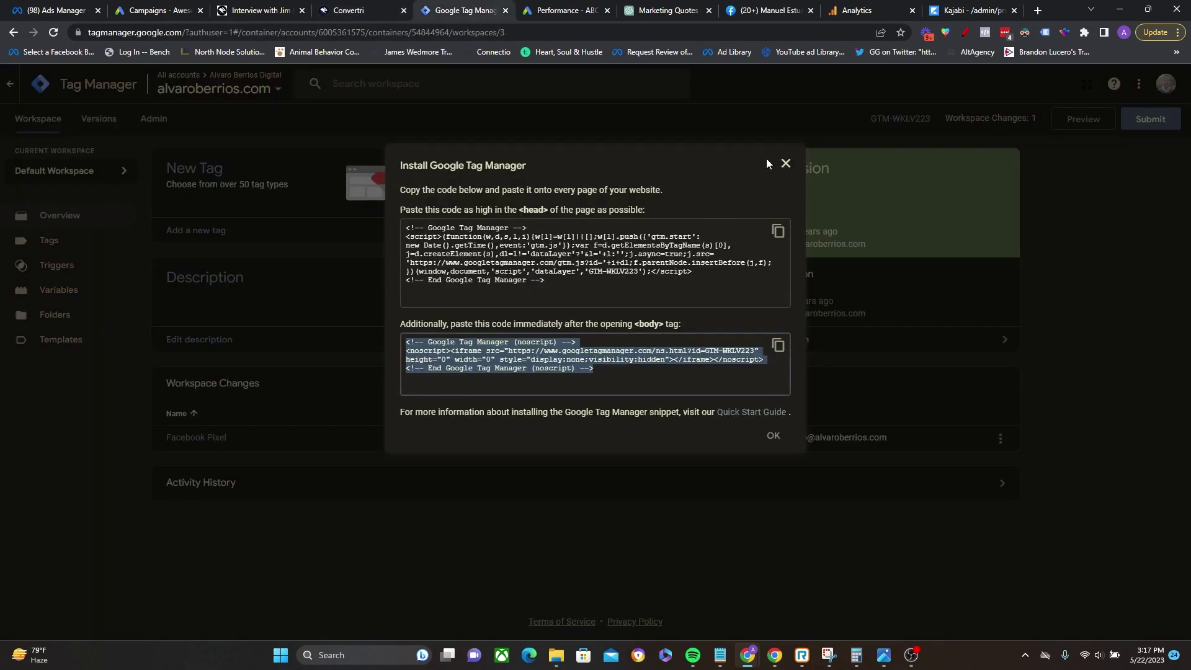
{"action": "left_click", "coordinate": [785, 163]}
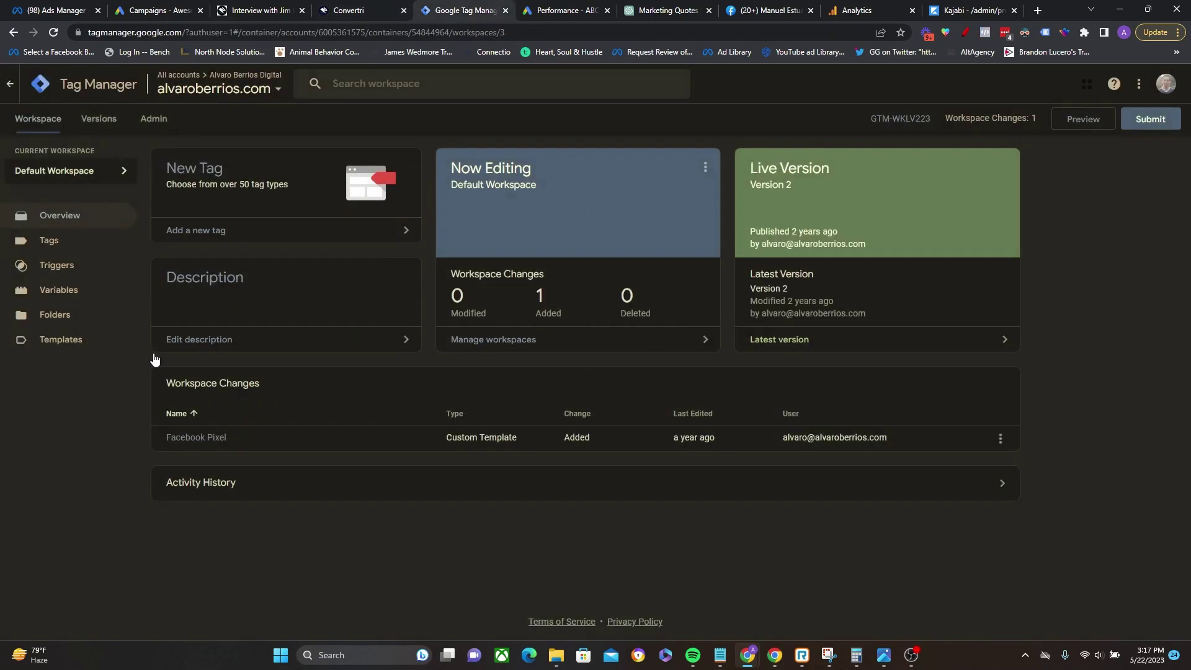
Create and save a Page View trigger named 'all page view' firing on All Page Views.
{"action": "left_click", "coordinate": [68, 271]}
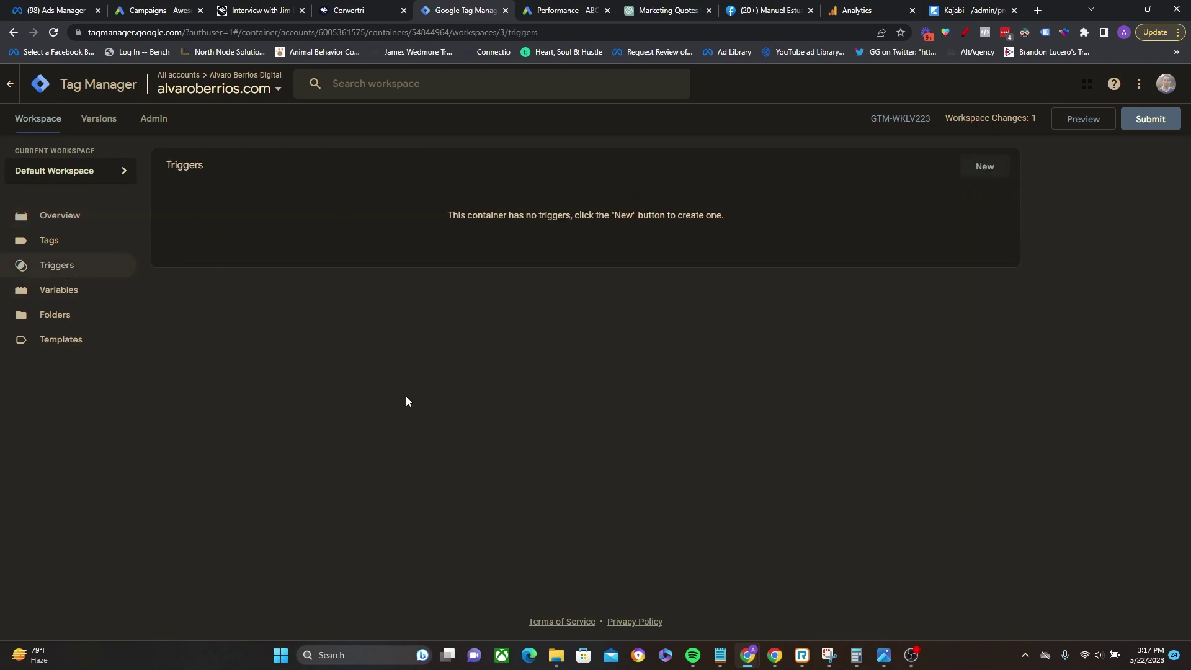
{"action": "left_click", "coordinate": [49, 240]}
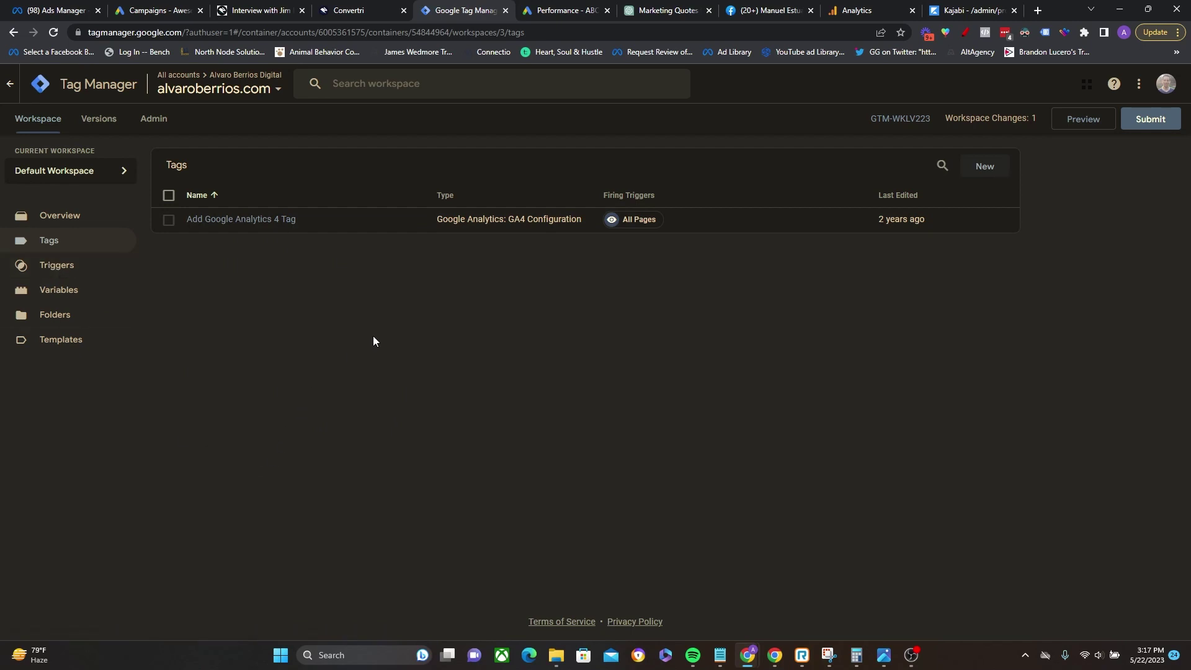
{"action": "left_click", "coordinate": [43, 273]}
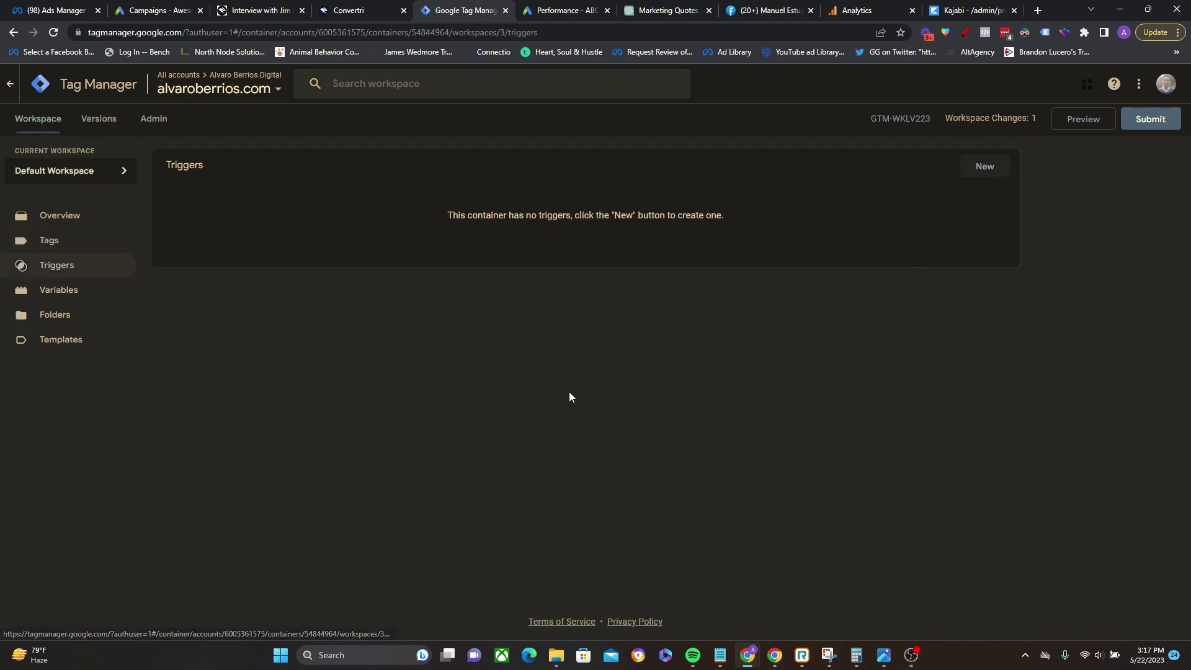
{"action": "left_click", "coordinate": [984, 166]}
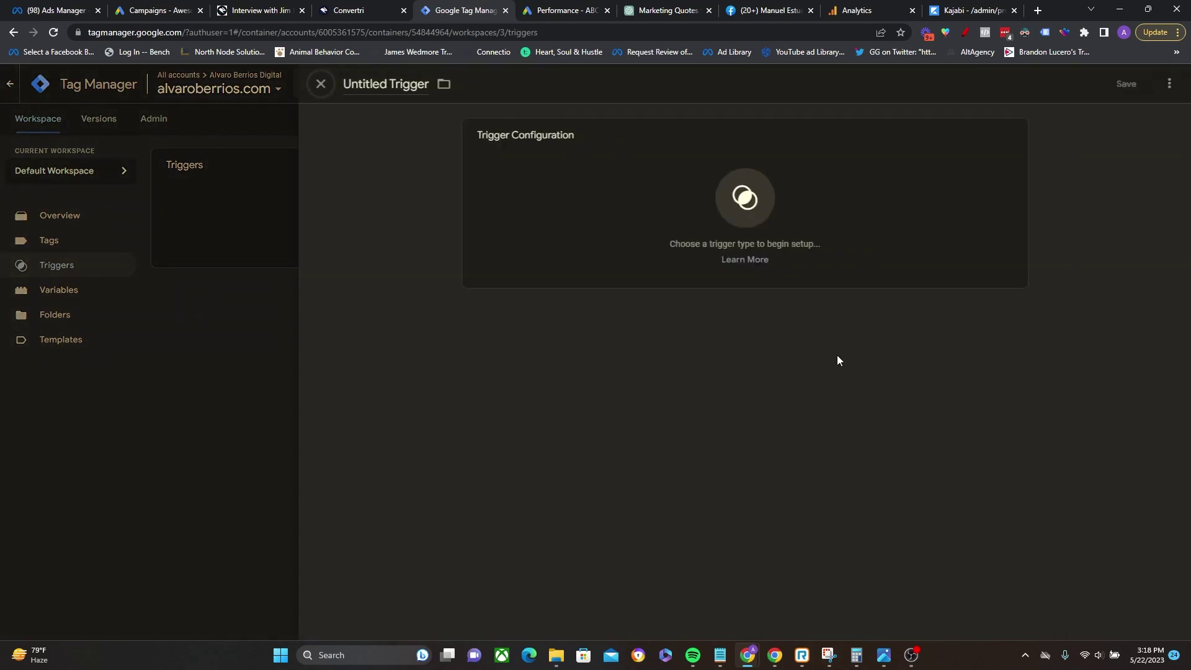
{"action": "triple_click", "coordinate": [419, 83]}
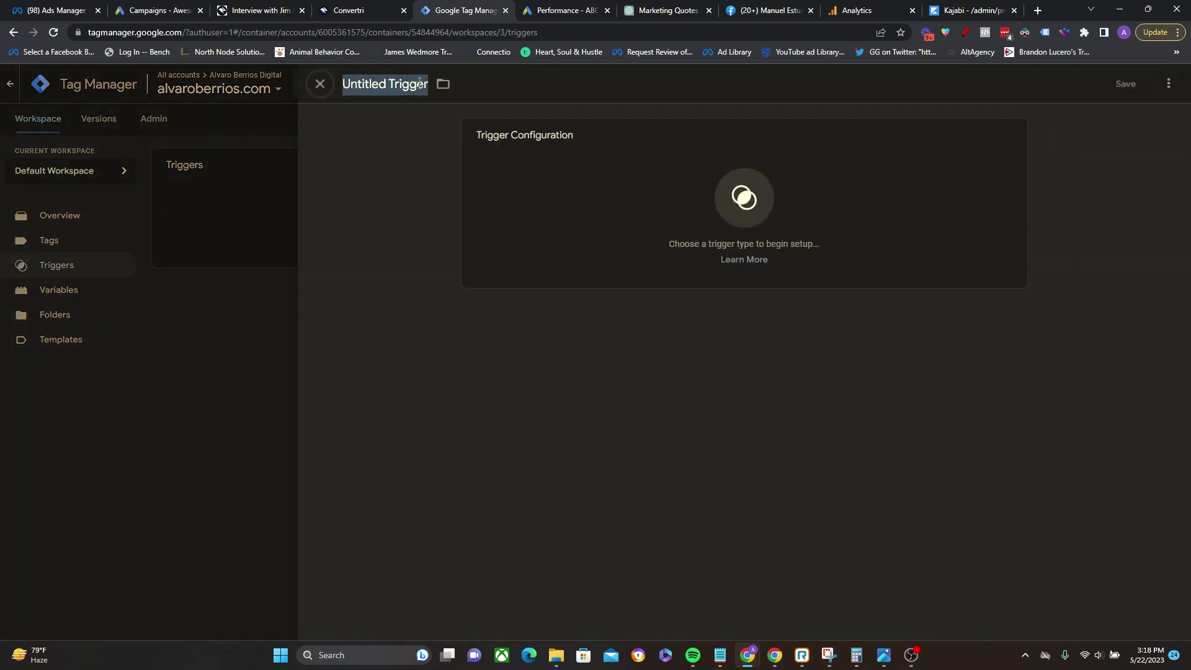
{"action": "type", "text": "all"}
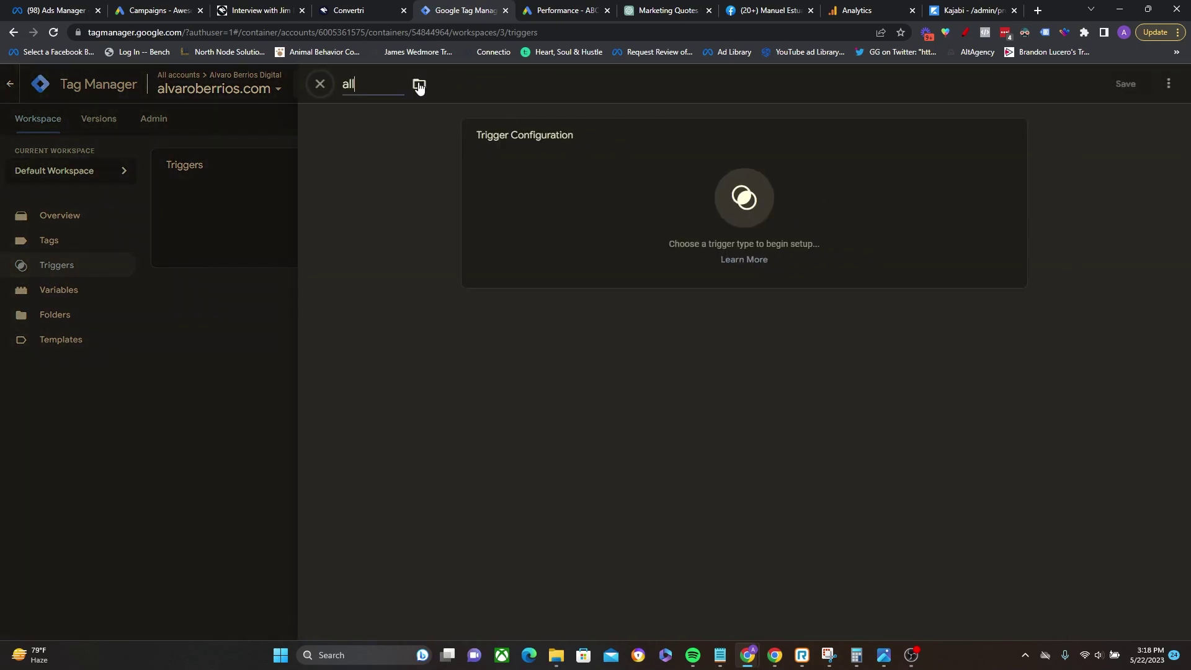
{"action": "type", "text": " page view"}
{"action": "left_click", "coordinate": [724, 200]}
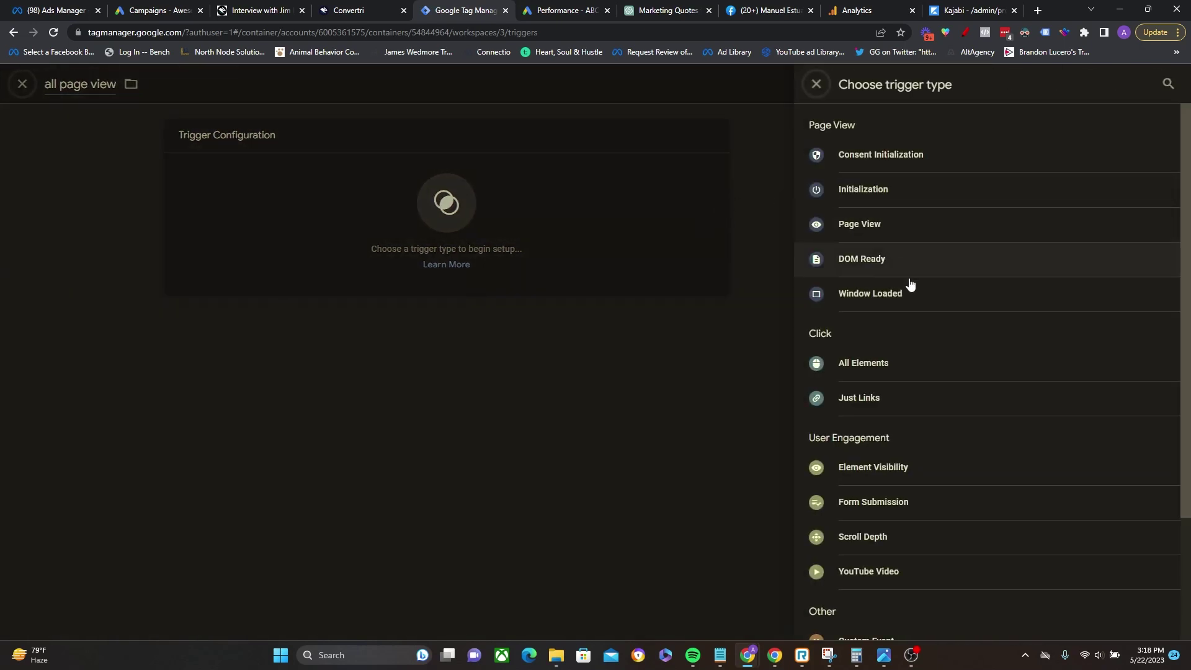
{"action": "left_click", "coordinate": [899, 224]}
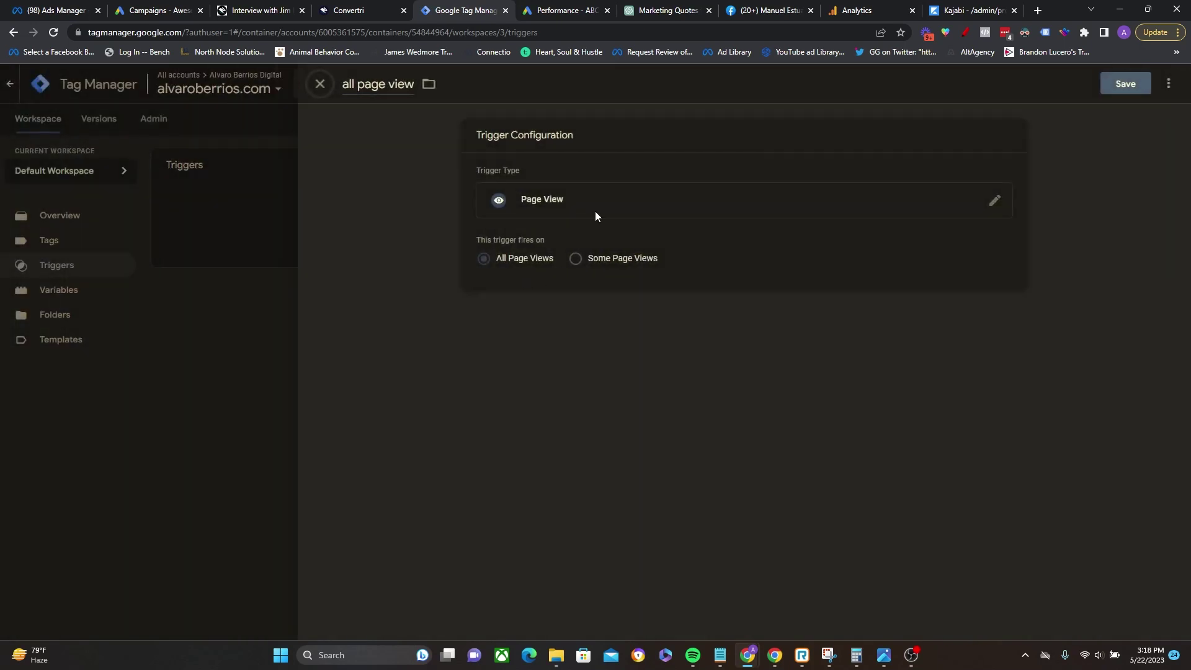
{"action": "left_click", "coordinate": [1125, 83]}
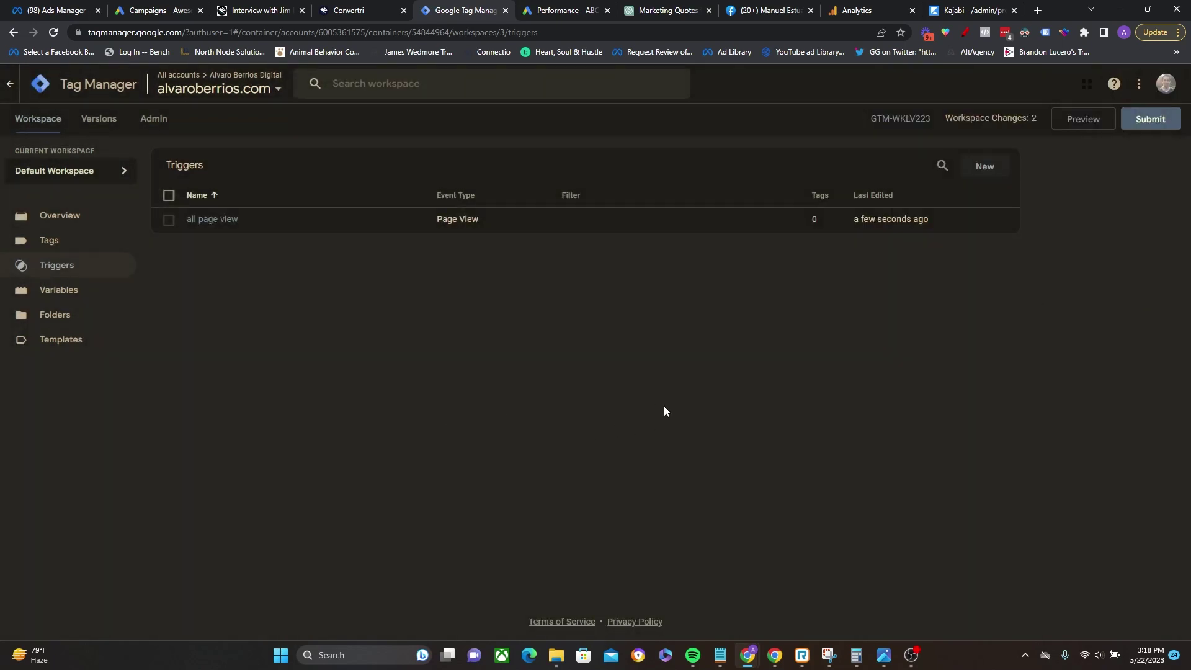
Start a new Page View trigger named 'pv - lead magnet opt in'.
{"action": "left_click", "coordinate": [986, 167]}
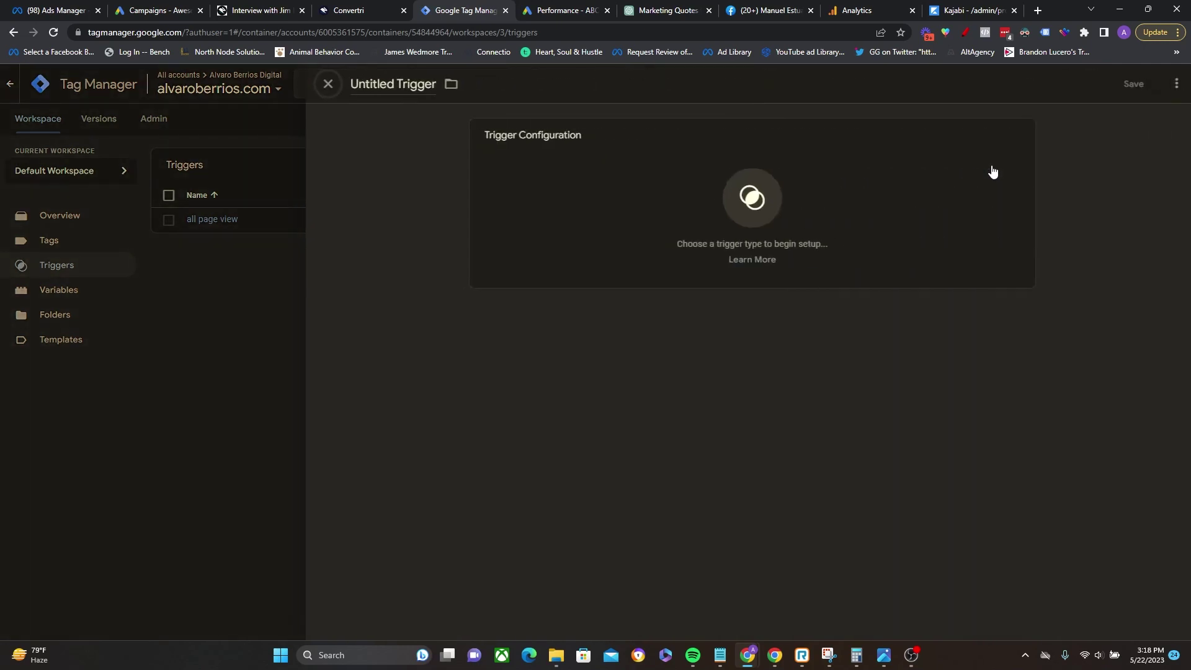
{"action": "triple_click", "coordinate": [397, 85]}
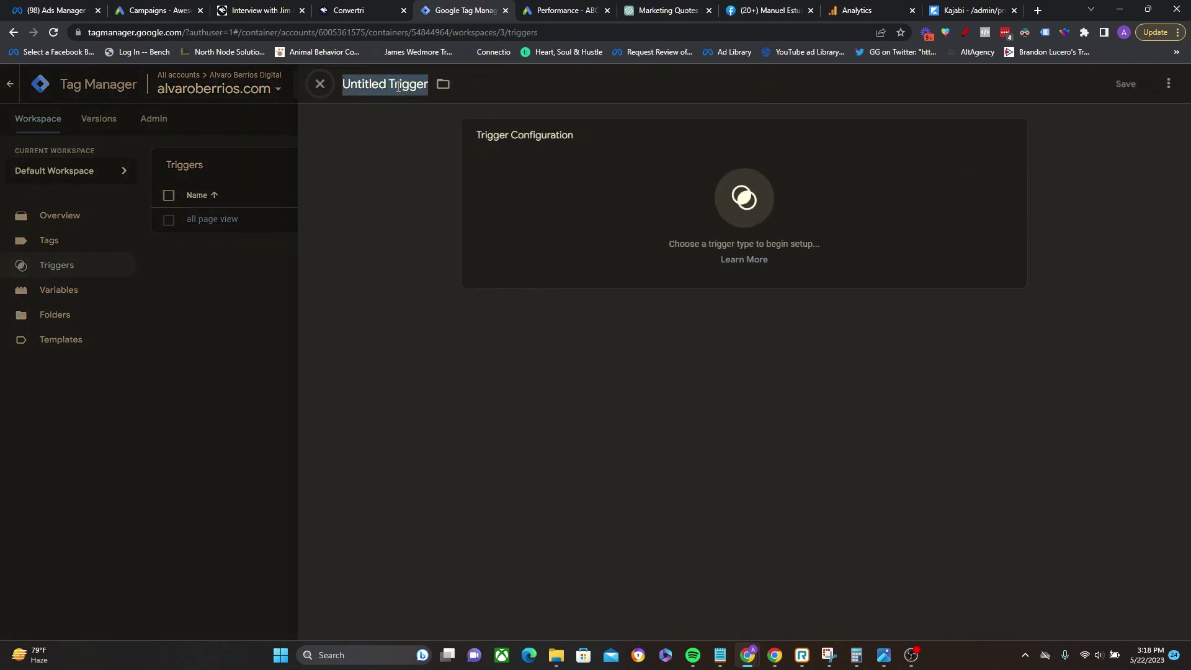
{"action": "type", "text": "pv"}
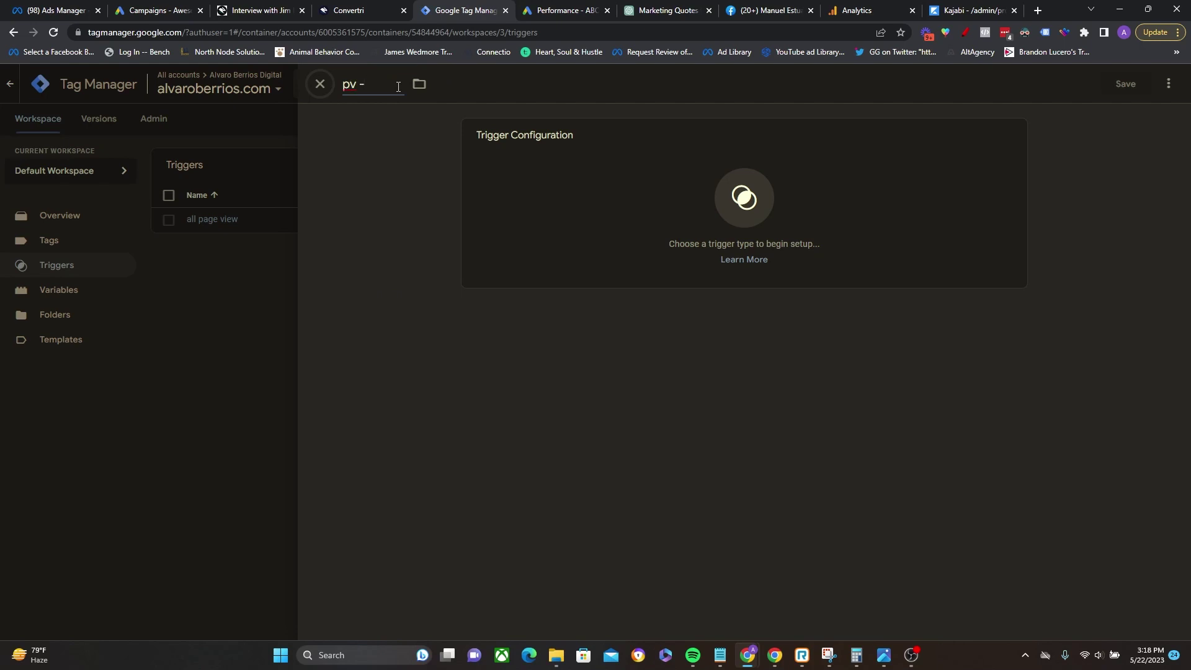
{"action": "type", "text": " - lead magnet opt in"}
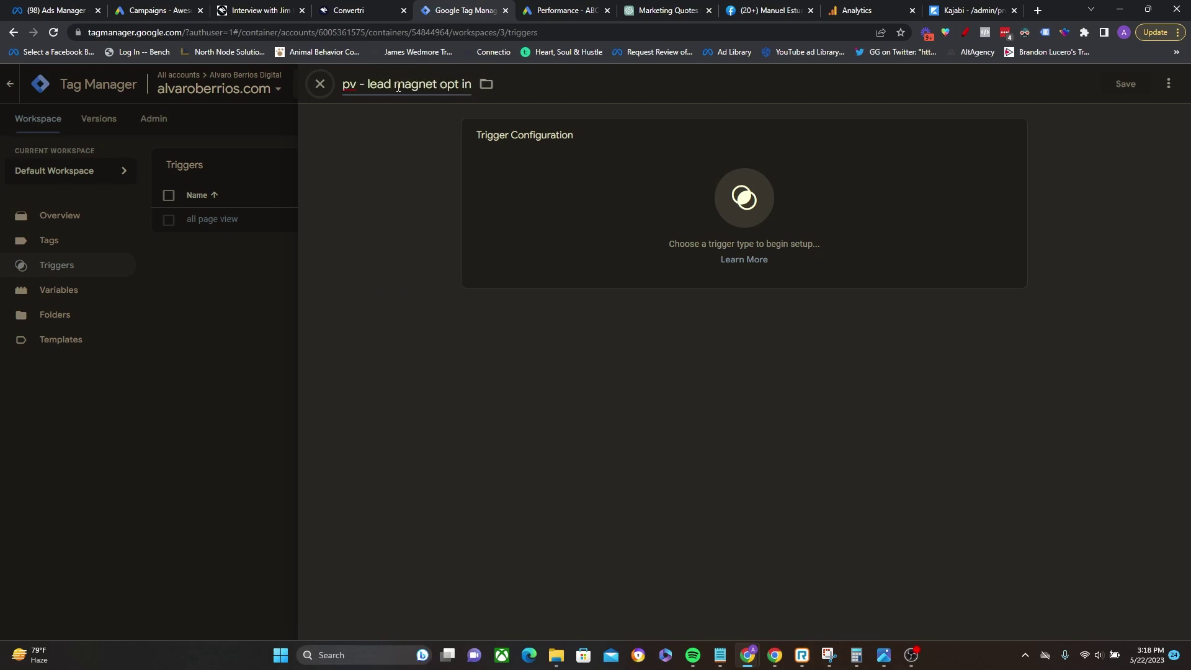
{"action": "left_click", "coordinate": [640, 220]}
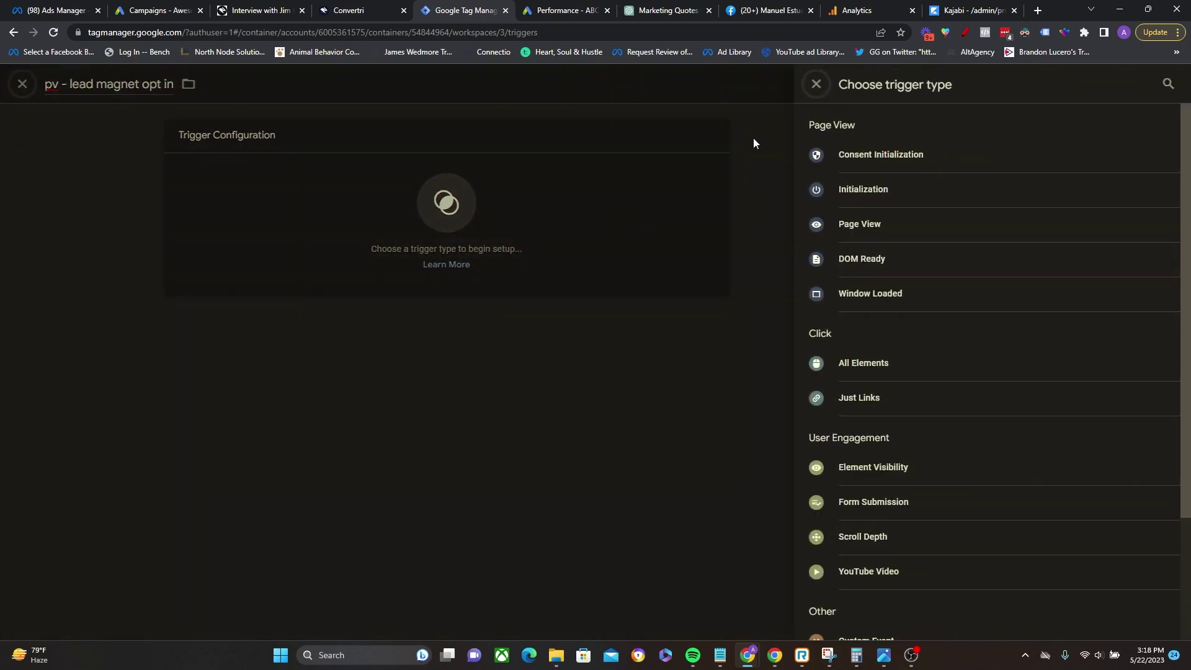
{"action": "left_click", "coordinate": [874, 234]}
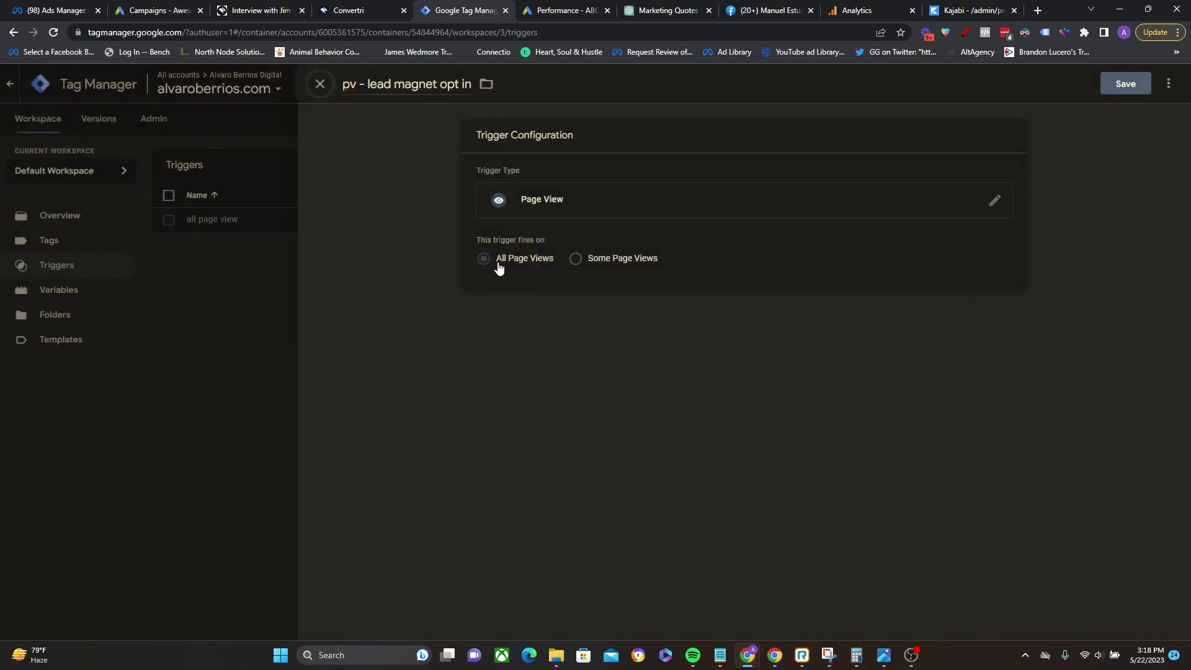
Limit it to Some Page Views where Page URL contains /test2, and save the trigger.
{"action": "left_click", "coordinate": [585, 267]}
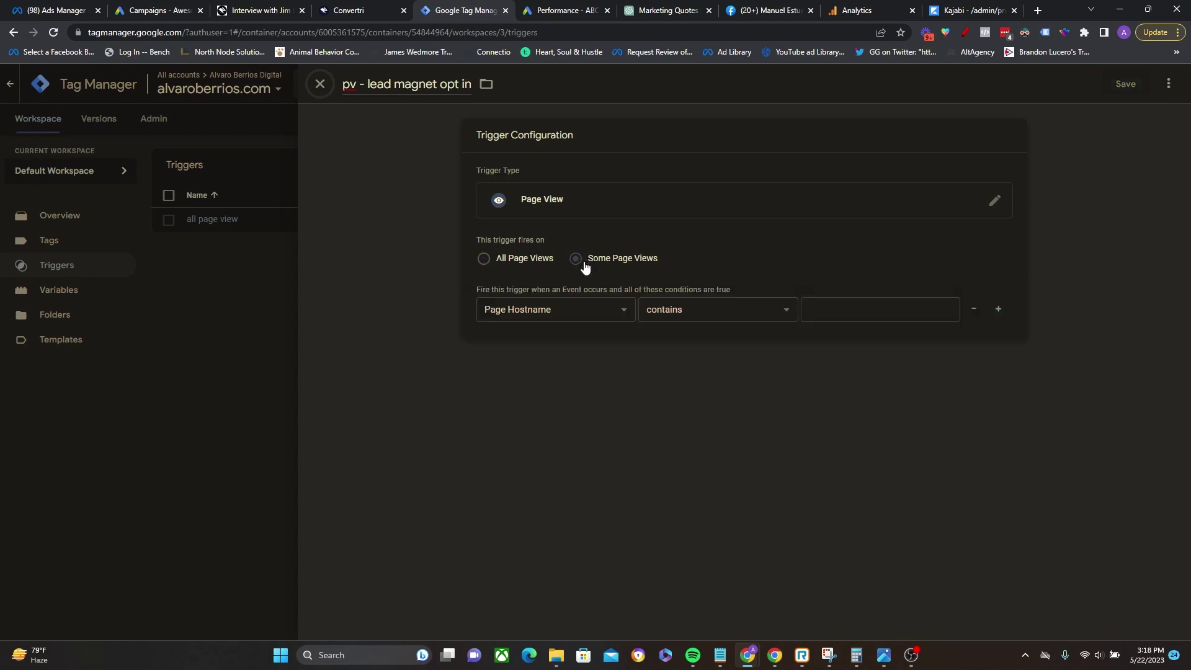
{"action": "left_click", "coordinate": [575, 319]}
{"action": "left_click", "coordinate": [557, 354]}
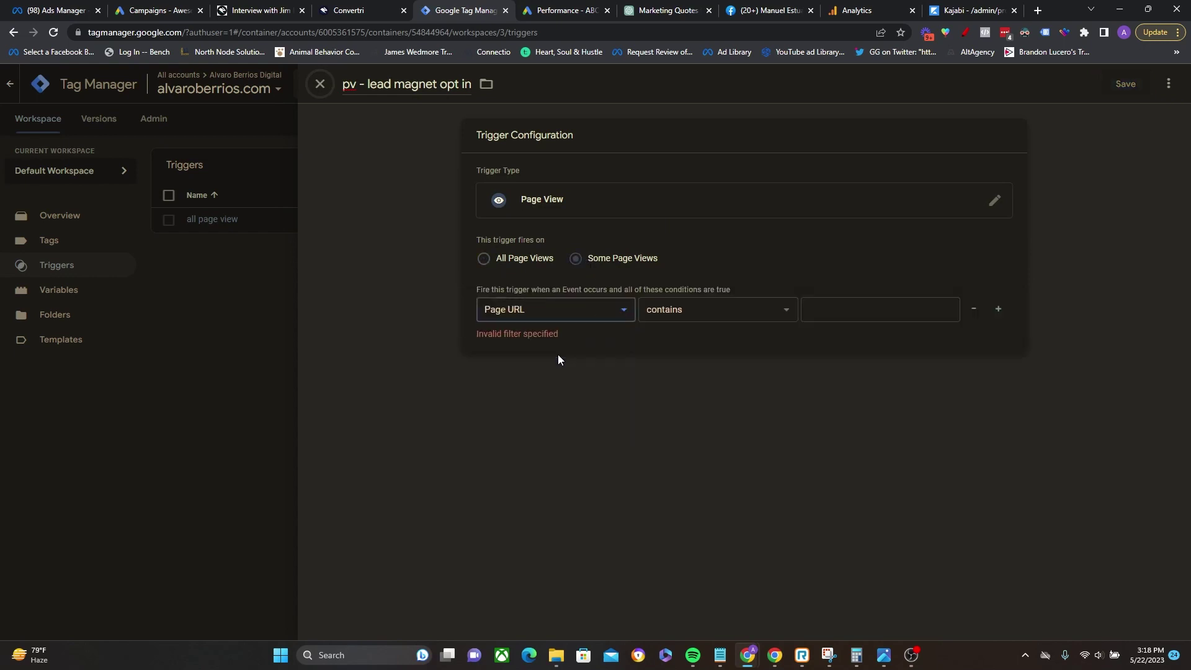
{"action": "left_click", "coordinate": [845, 319]}
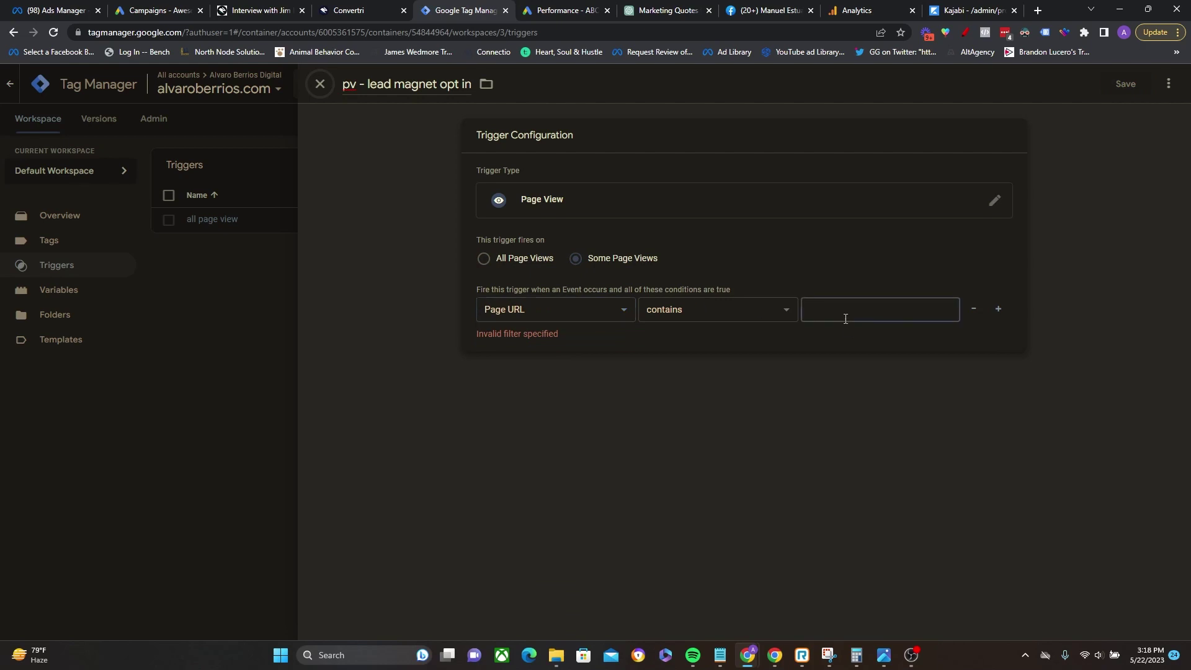
{"action": "type", "text": "/test2"}
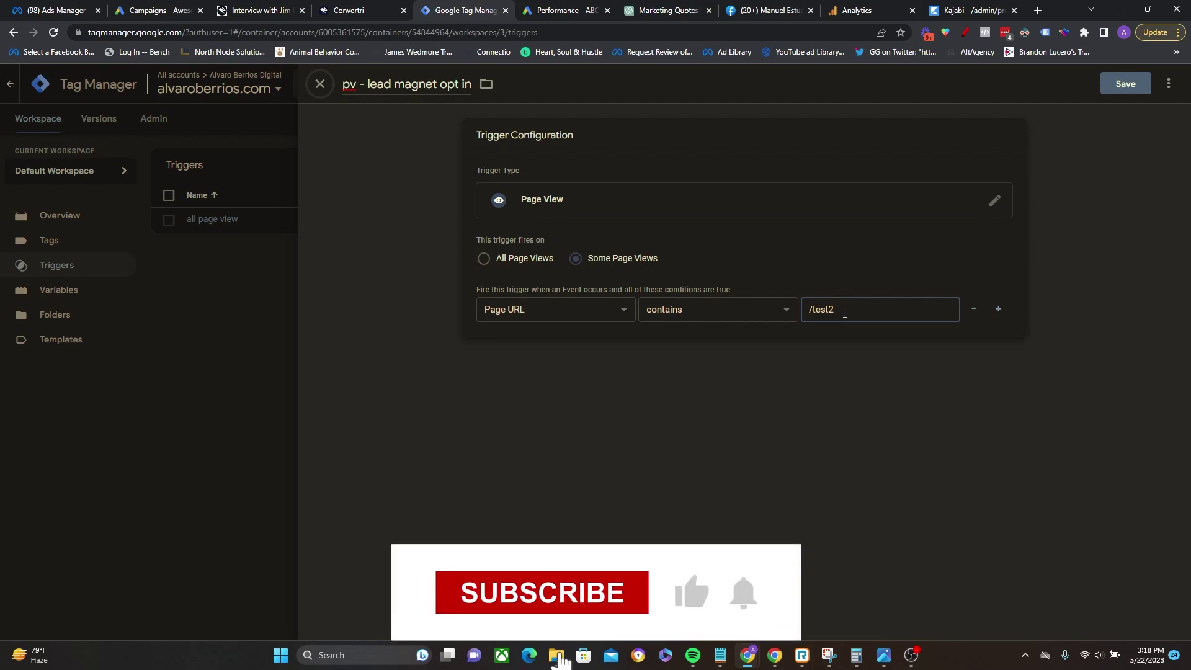
{"action": "left_click", "coordinate": [1124, 84]}
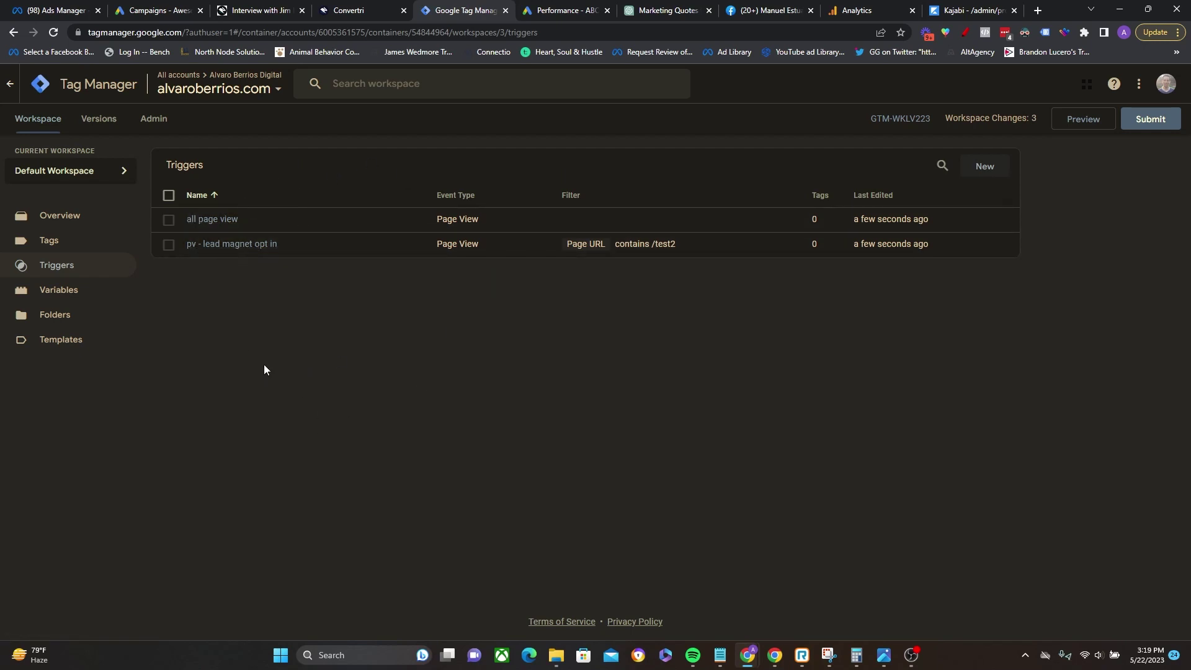
{"action": "left_click", "coordinate": [51, 243]}
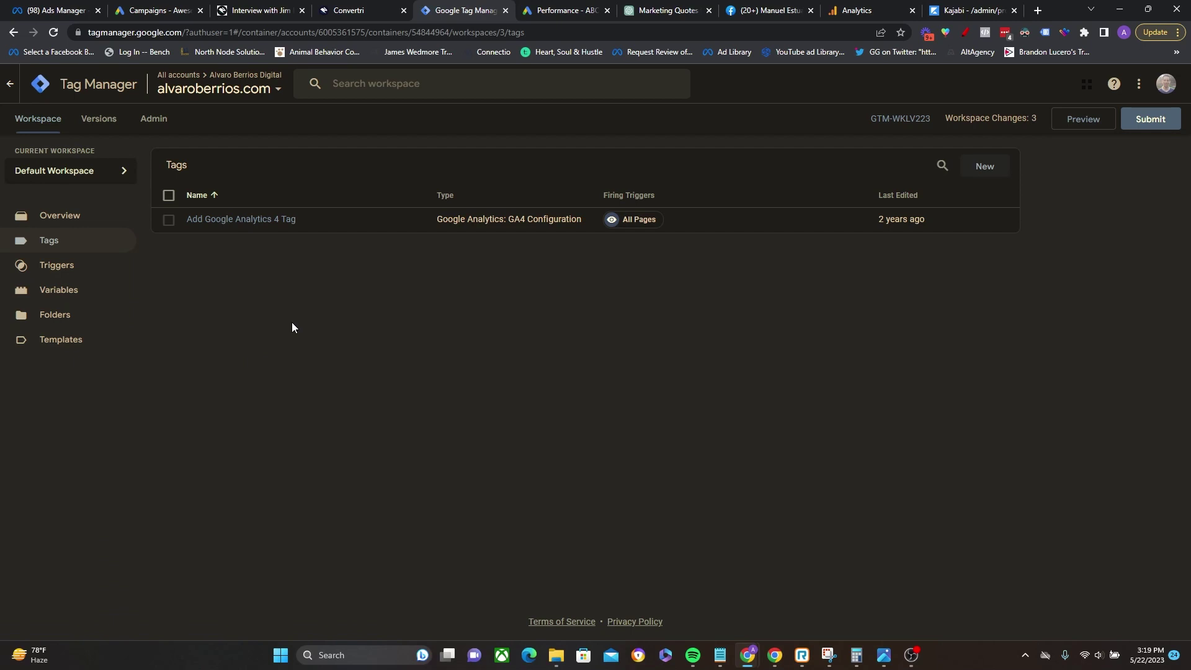
Create a new Facebook Pixel tag named 'fb base pixel', ready for its pixel ID.
{"action": "left_click", "coordinate": [984, 166]}
{"action": "left_click", "coordinate": [366, 82]}
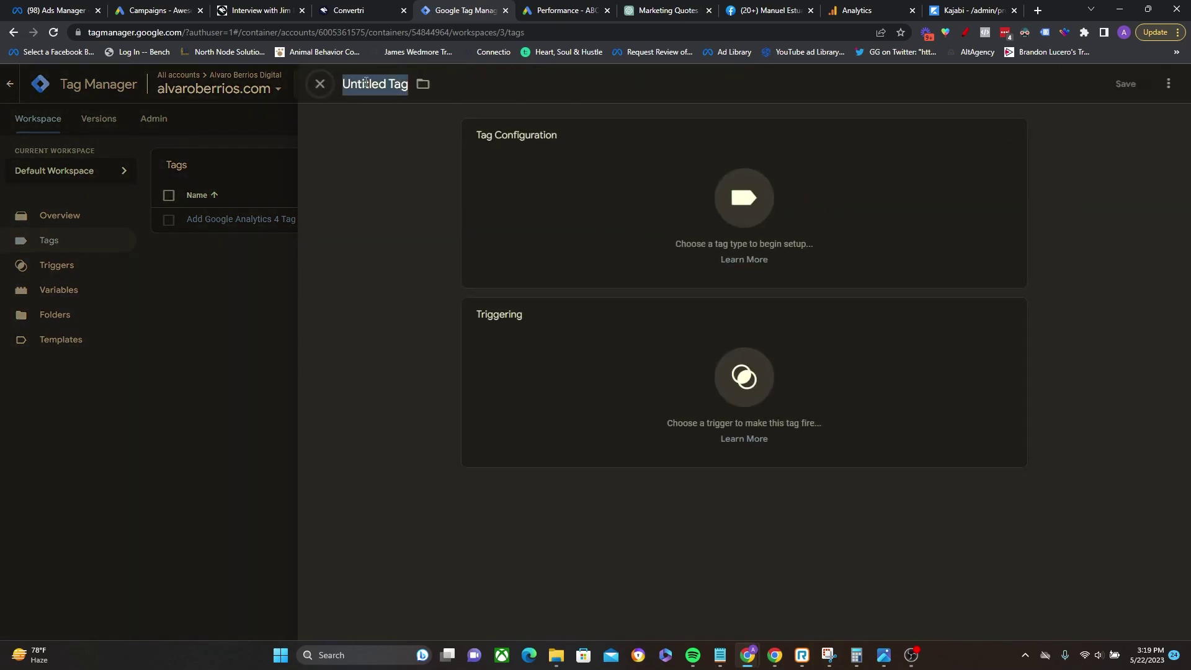
{"action": "type", "text": "fb "}
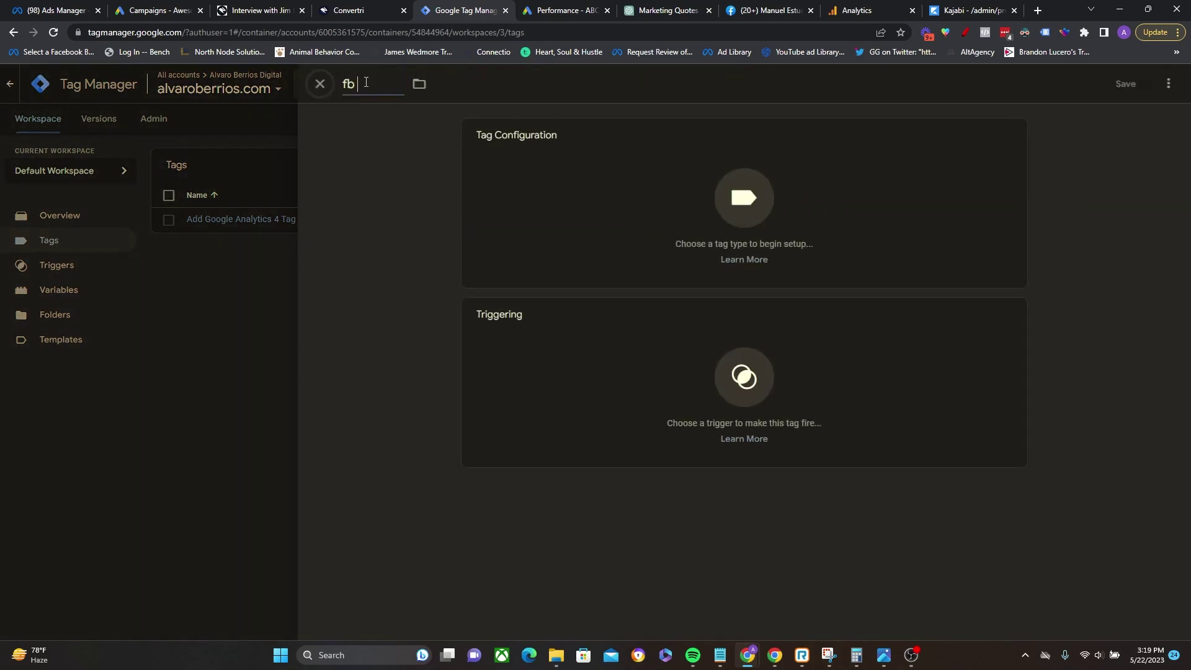
{"action": "type", "text": "base pixel"}
{"action": "left_click", "coordinate": [705, 228]}
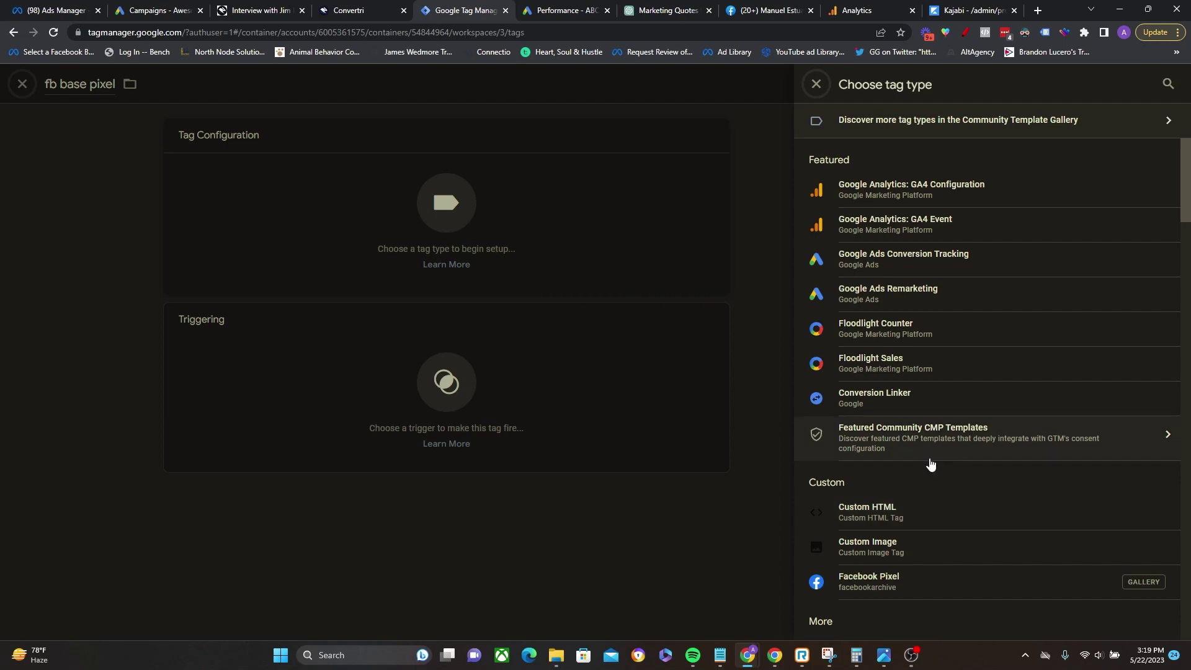
{"action": "left_click", "coordinate": [870, 586]}
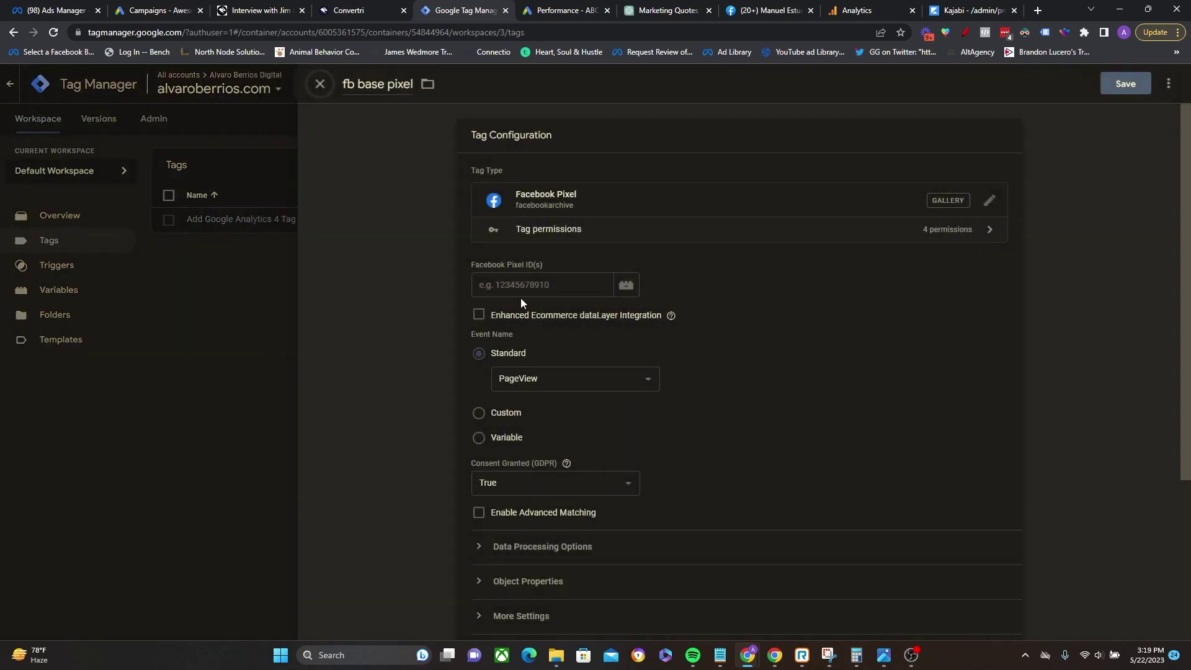
{"action": "left_click", "coordinate": [525, 287]}
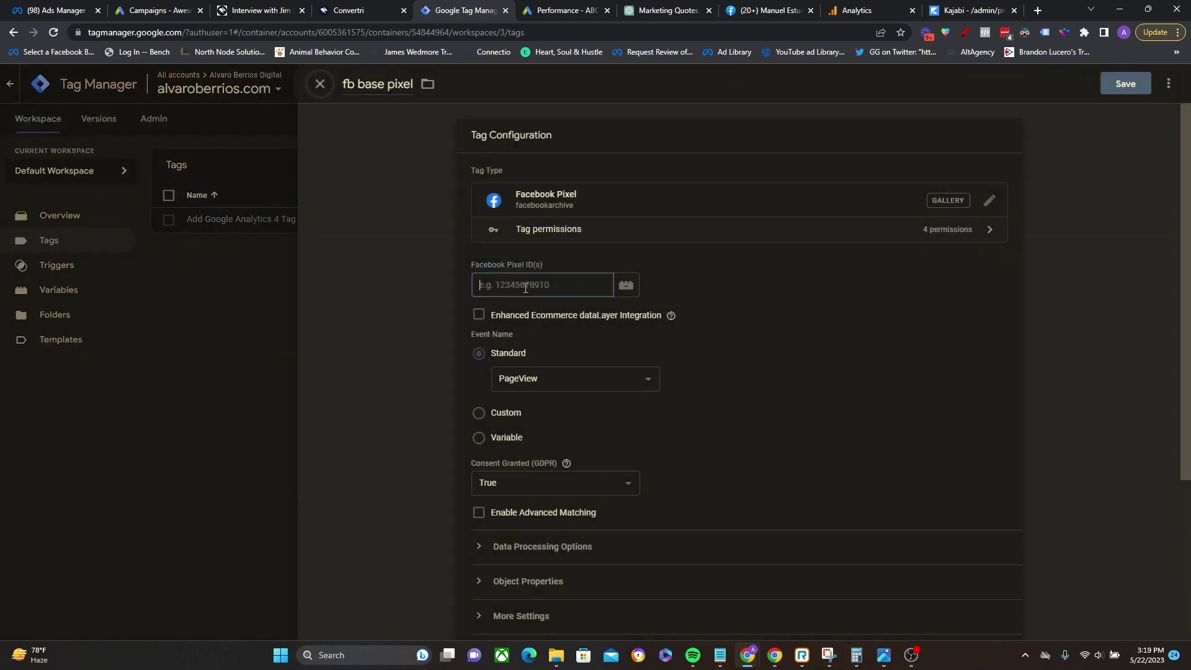
{"action": "left_click", "coordinate": [93, 11]}
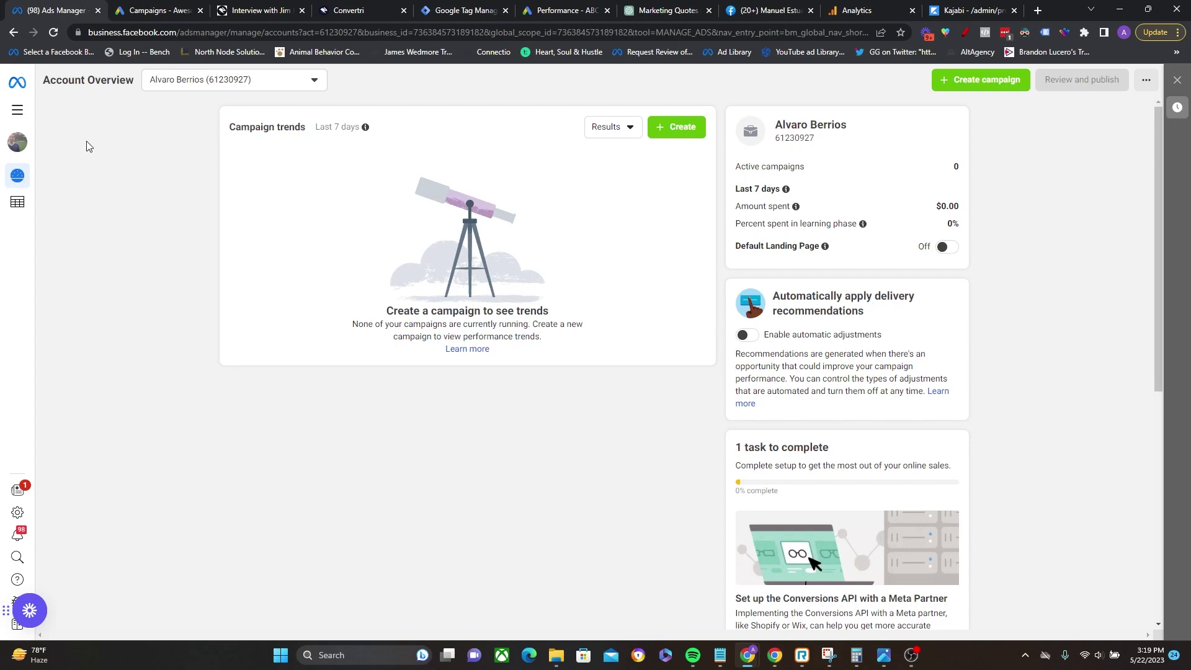
Look up the website pixel's ID in Meta Events Manager, then return to the fb base pixel tag.
{"action": "left_click", "coordinate": [17, 110]}
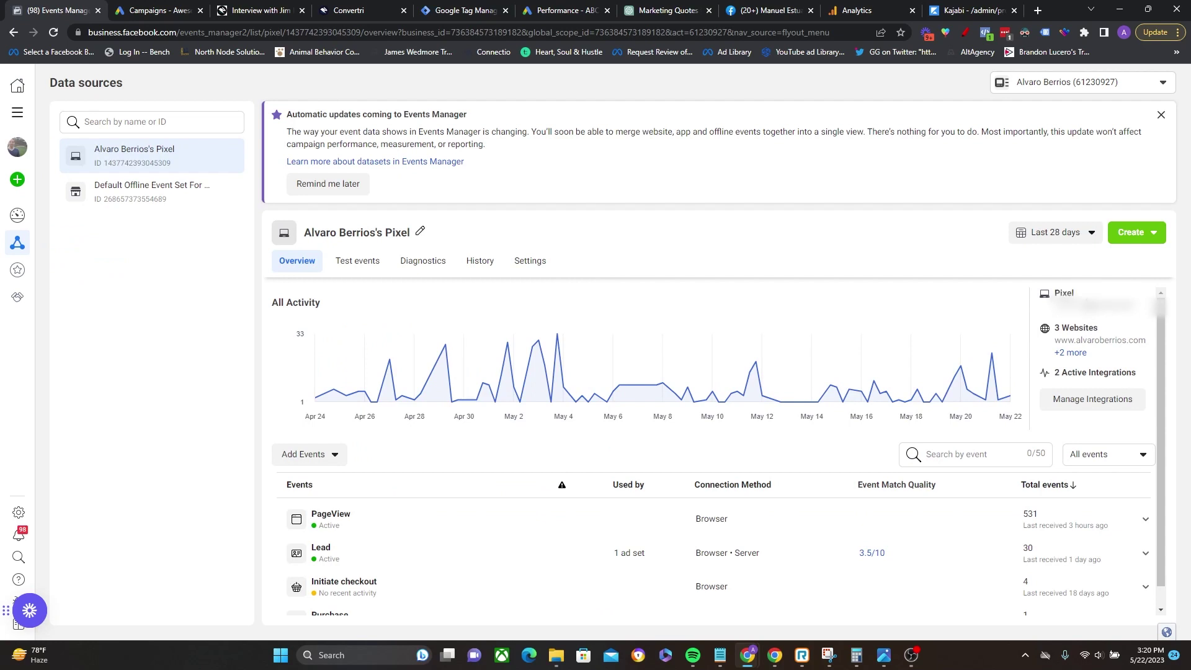
{"action": "left_click", "coordinate": [462, 10]}
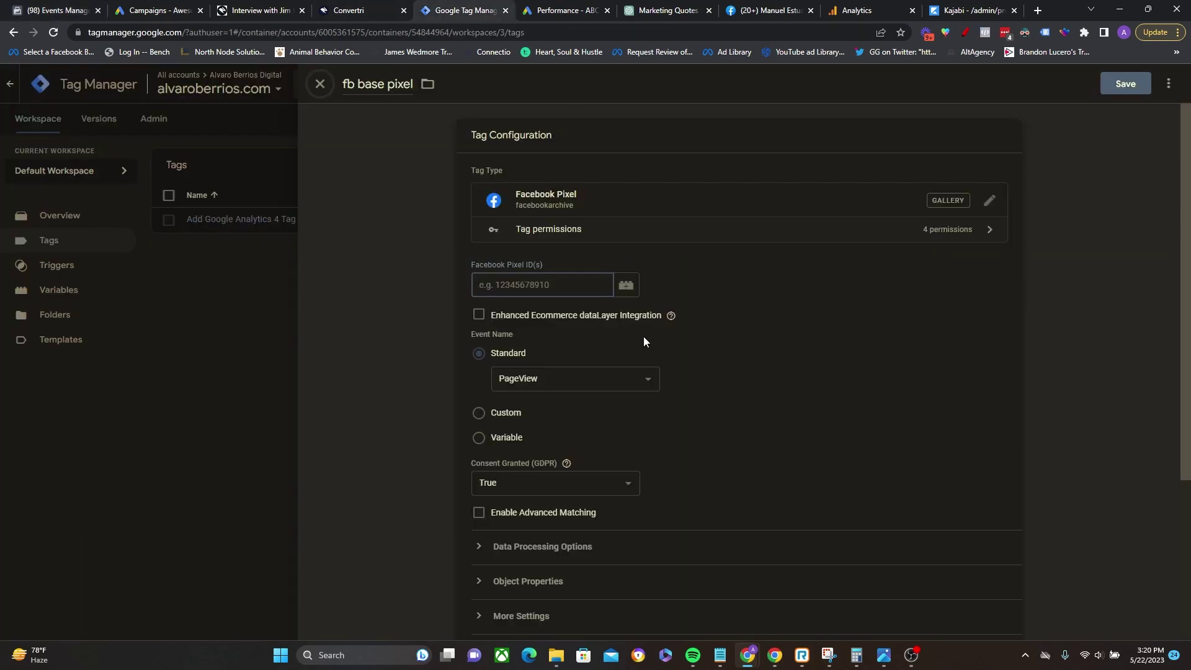
Paste the pixel ID into 'fb base pixel', set it to fire on All Pages, and save it.
{"action": "key", "text": "ctrl+v"}
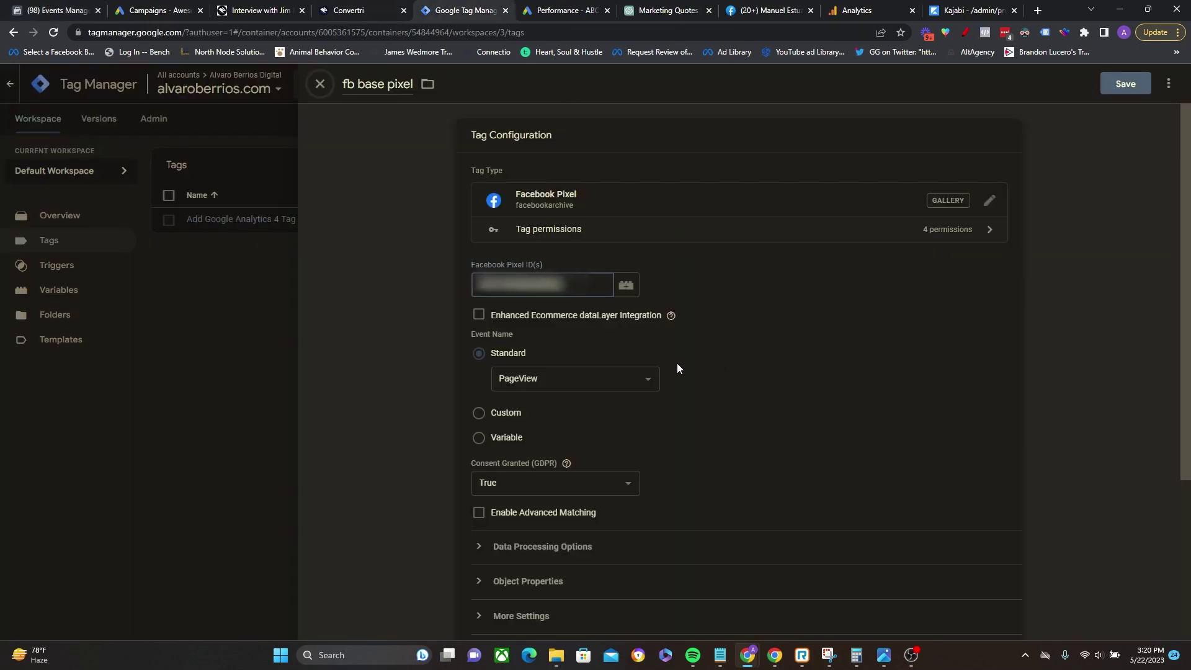
{"action": "scroll", "coordinate": [662, 376], "scroll_direction": "down", "scroll_amount": 1}
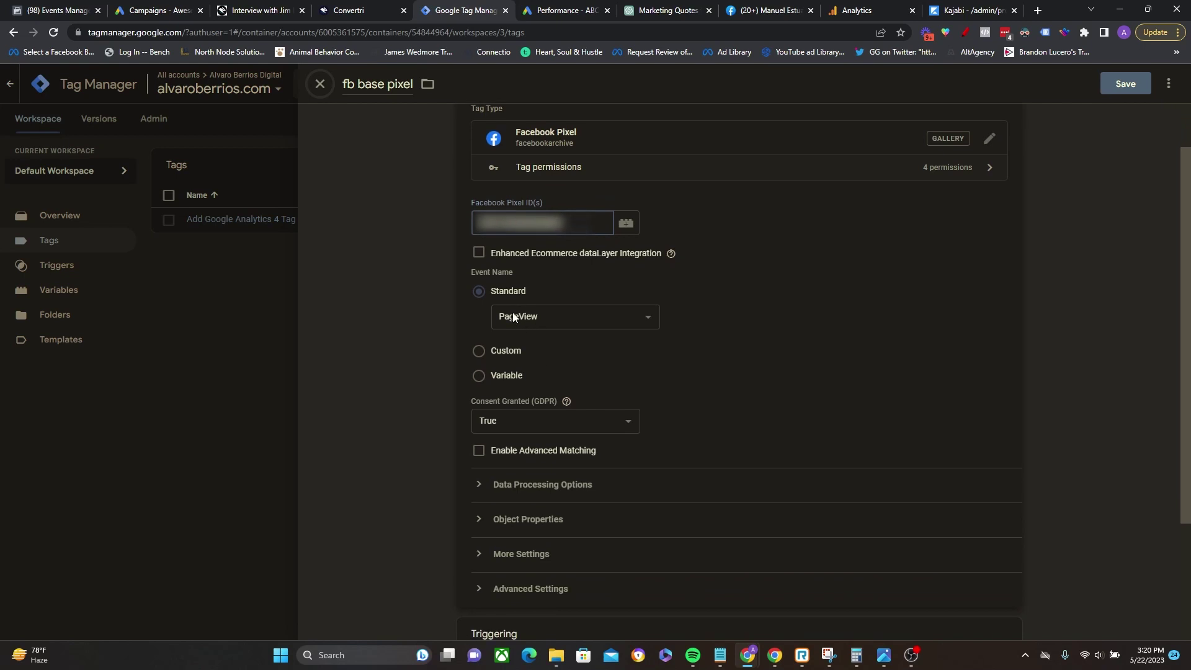
{"action": "scroll", "coordinate": [629, 380], "scroll_direction": "down", "scroll_amount": 2}
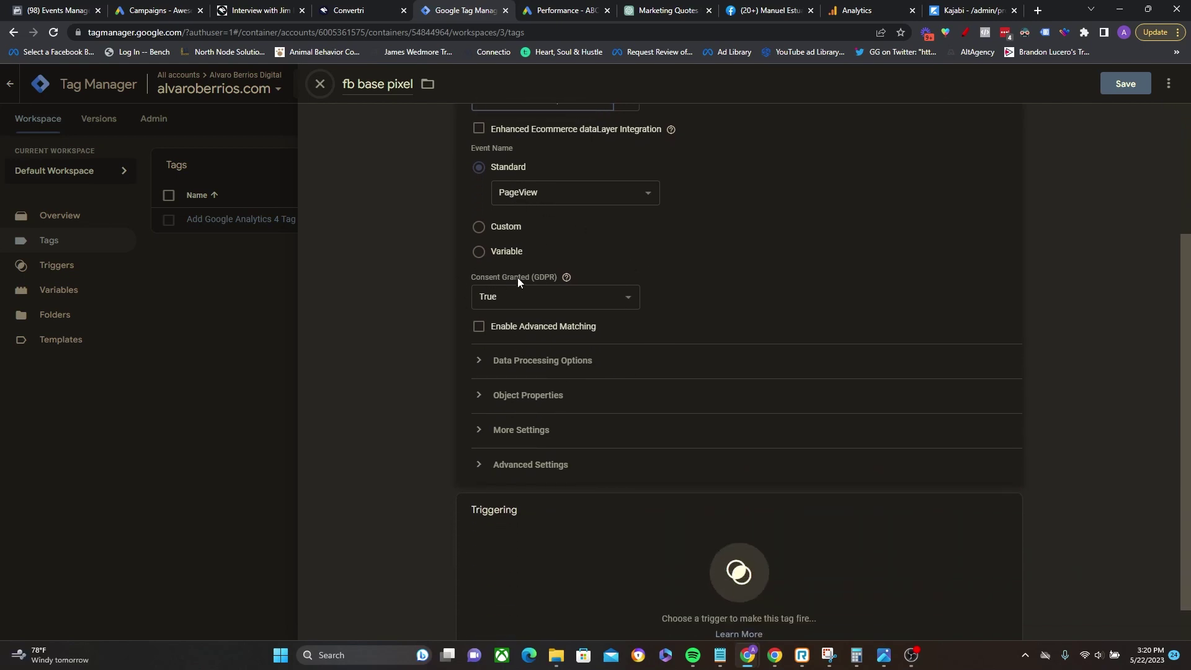
{"action": "scroll", "coordinate": [620, 485], "scroll_direction": "down", "scroll_amount": 1}
{"action": "left_click", "coordinate": [636, 543]}
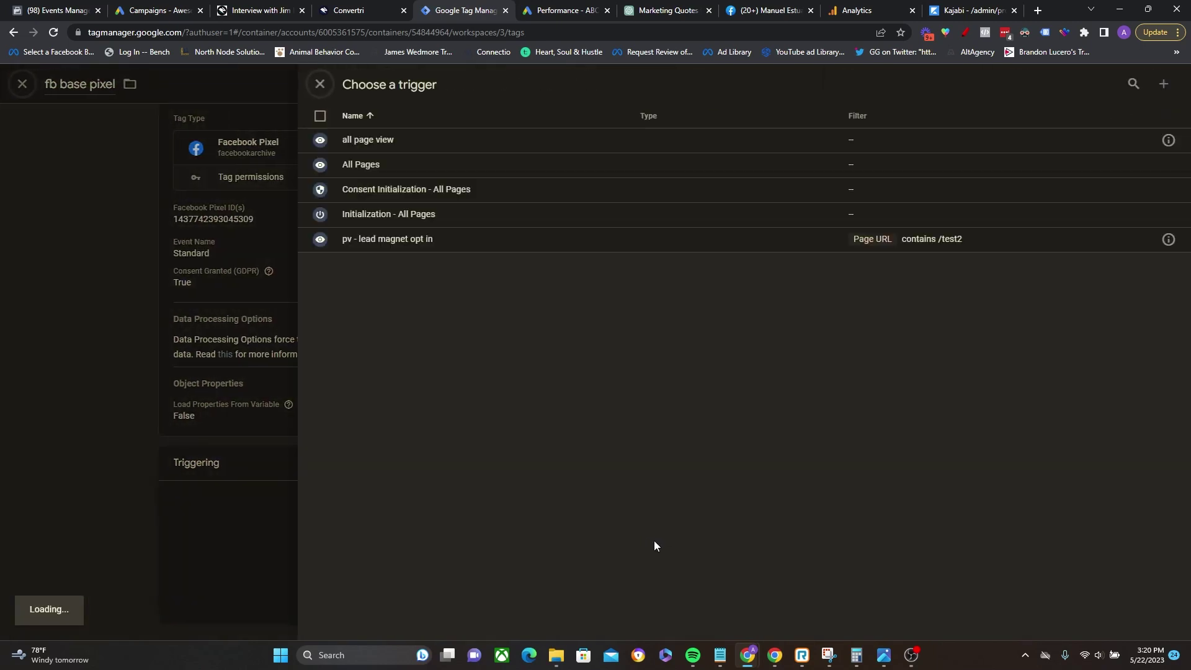
{"action": "left_click", "coordinate": [373, 166]}
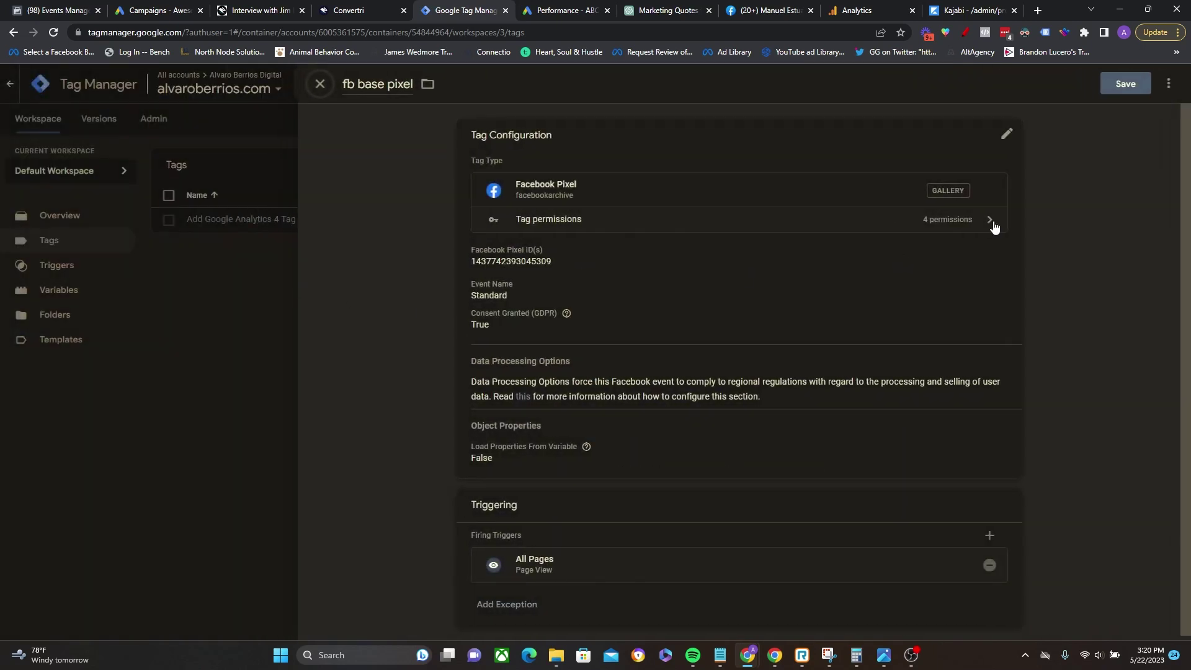
{"action": "left_click", "coordinate": [1097, 199]}
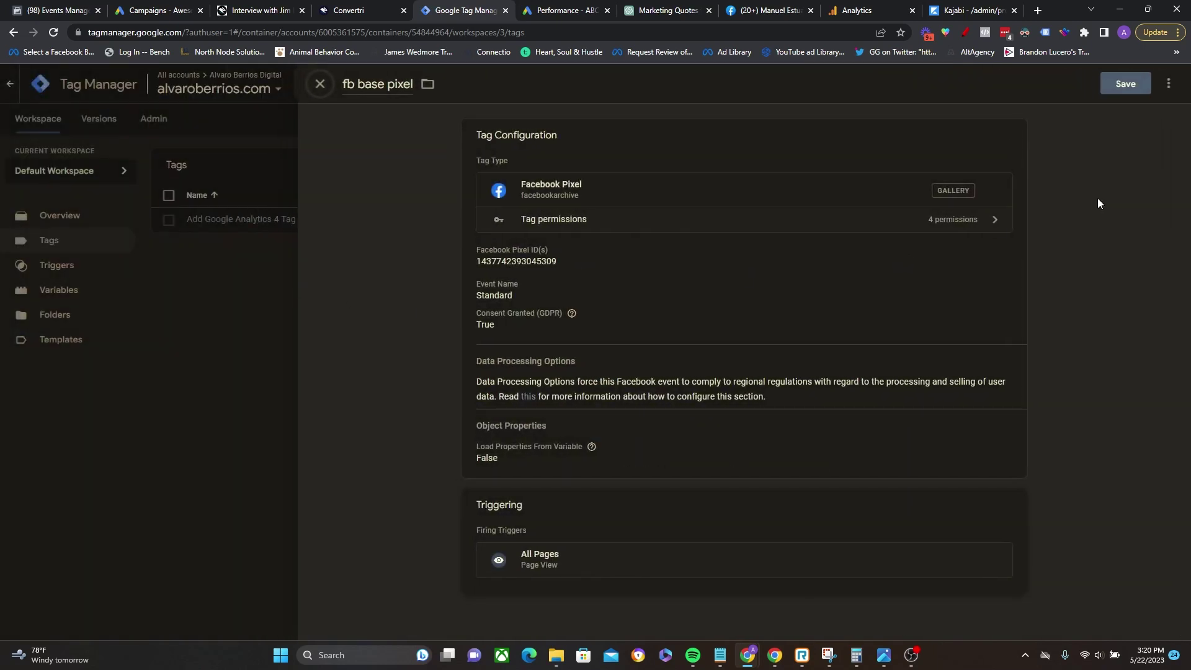
{"action": "left_click", "coordinate": [1132, 83]}
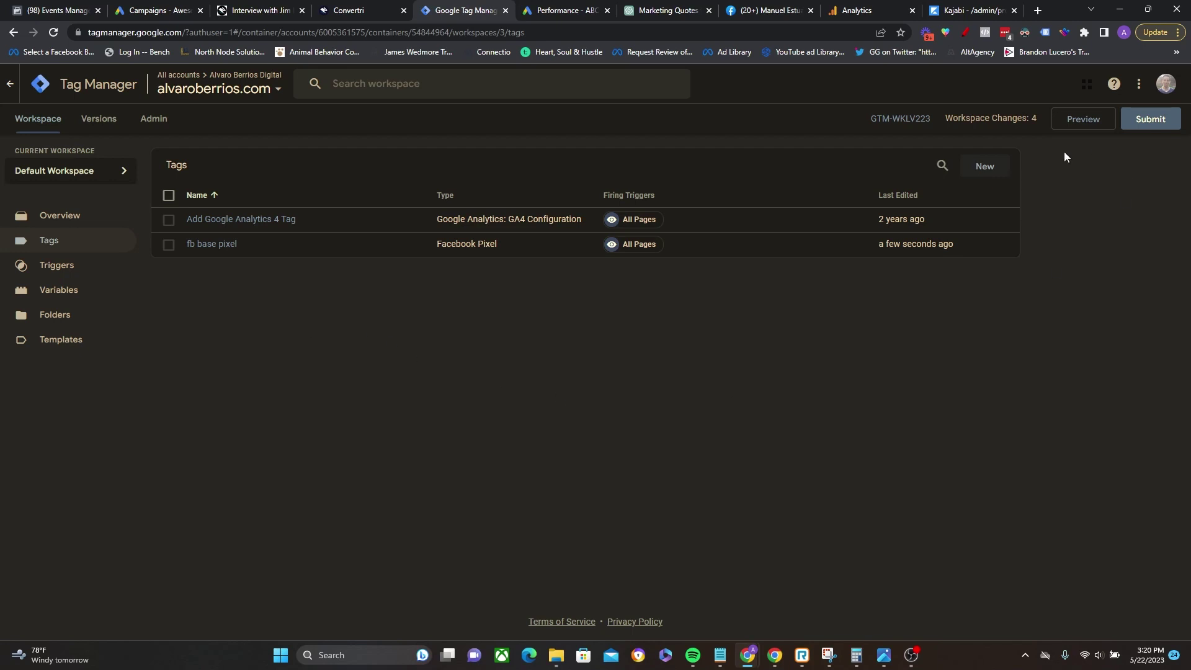
Create a Facebook Pixel tag named 'fb lead event' with the pasted pixel ID.
{"action": "left_click", "coordinate": [985, 167]}
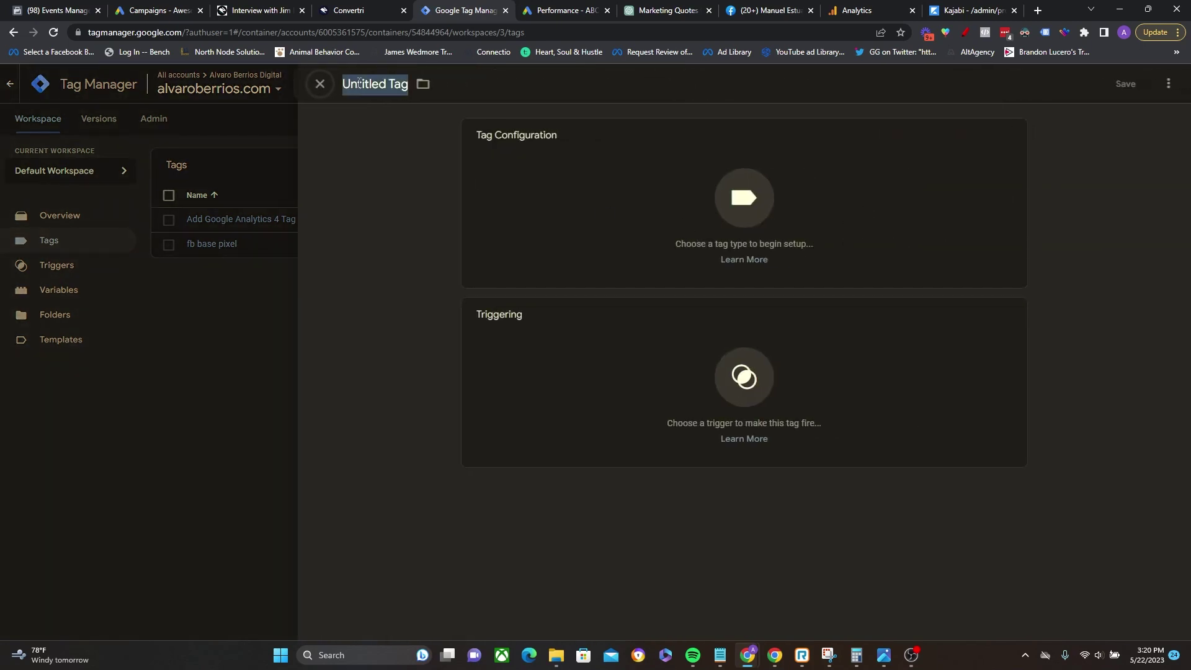
{"action": "type", "text": "fb lea"}
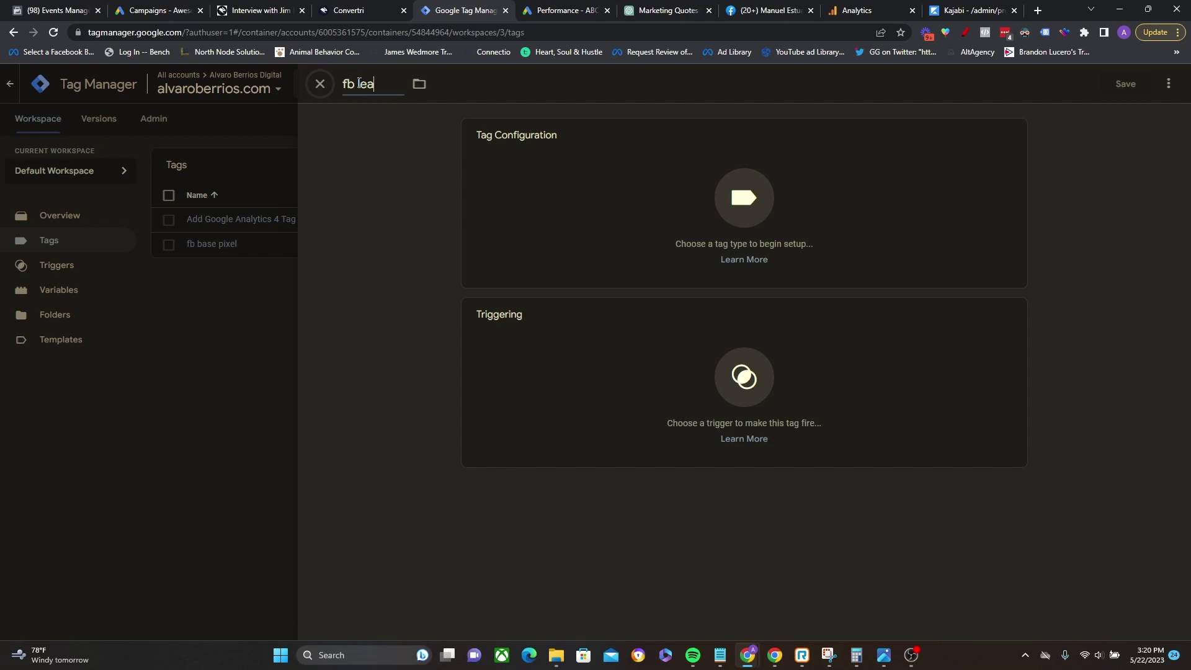
{"action": "type", "text": "d event"}
{"action": "left_click", "coordinate": [634, 218]}
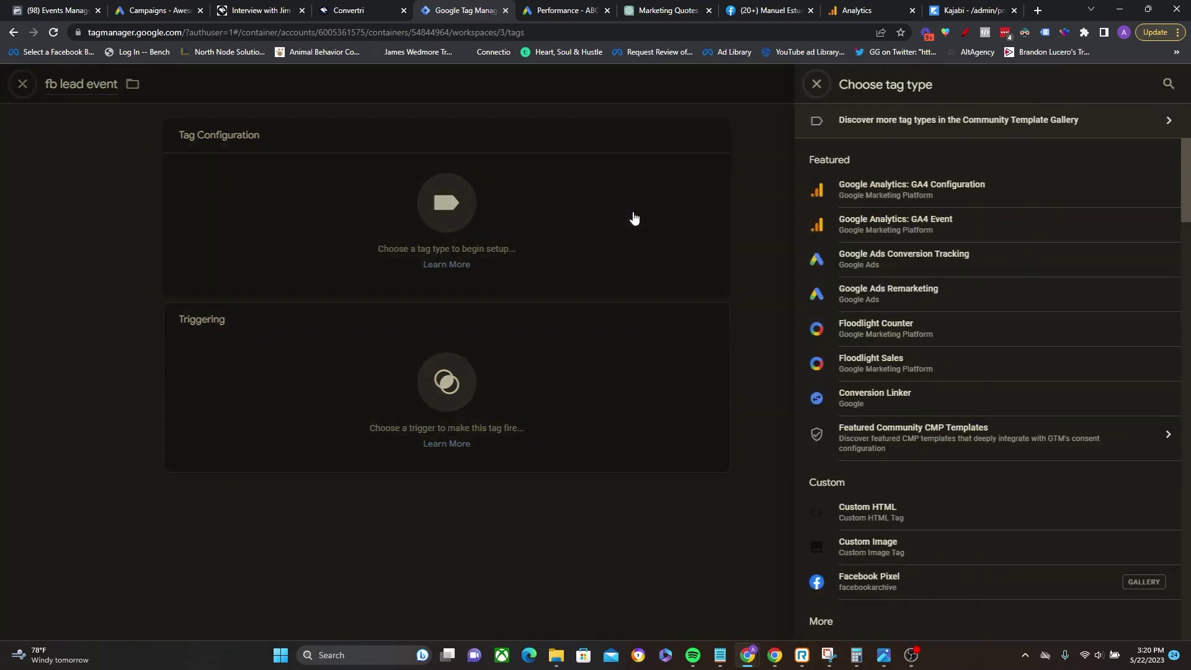
{"action": "left_click", "coordinate": [902, 568]}
{"action": "left_click", "coordinate": [543, 284]}
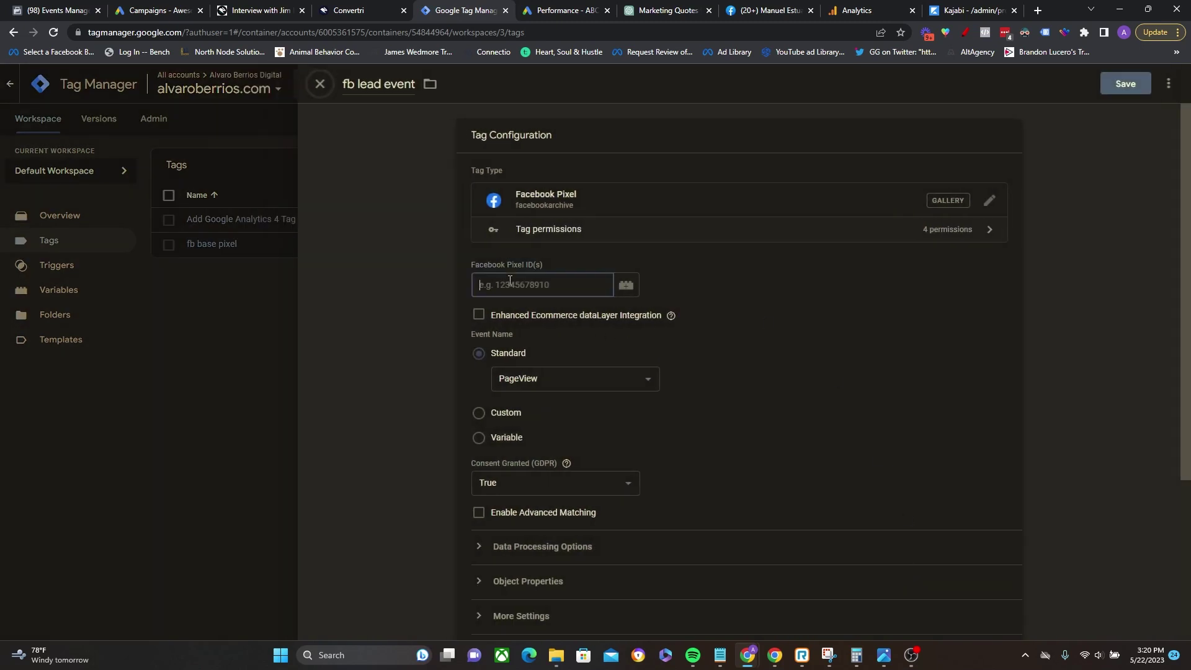
{"action": "key", "text": "ctrl+v"}
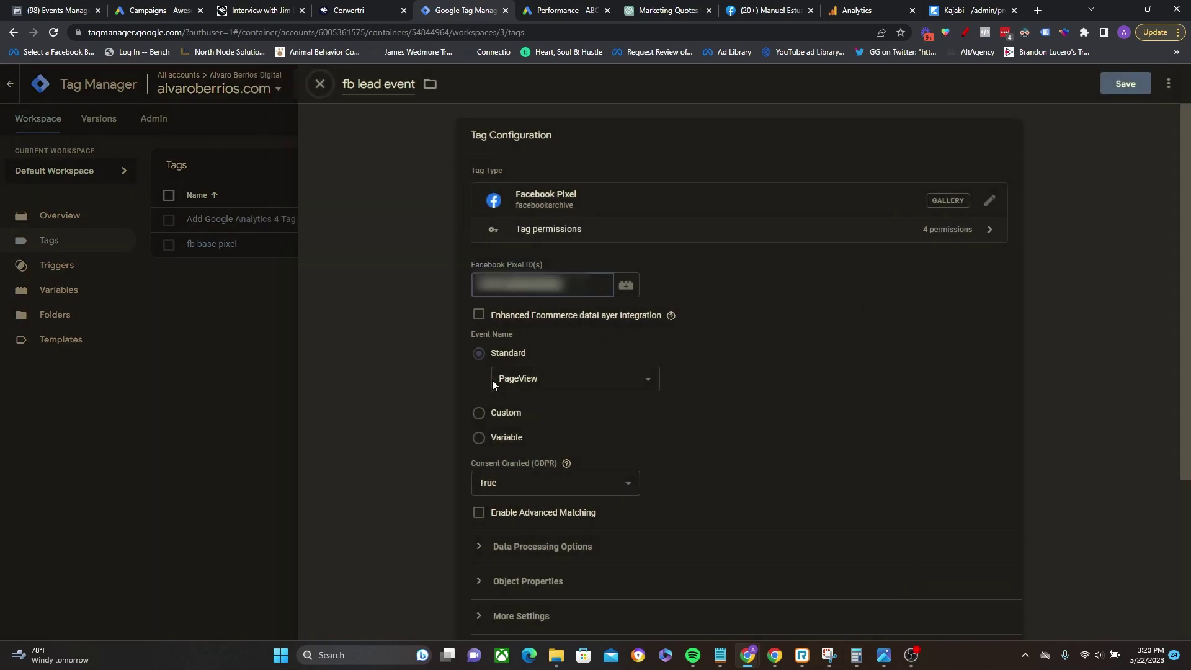
Set its standard event to Lead, fire it on 'pv - lead magnet opt in', and save.
{"action": "left_click", "coordinate": [527, 380]}
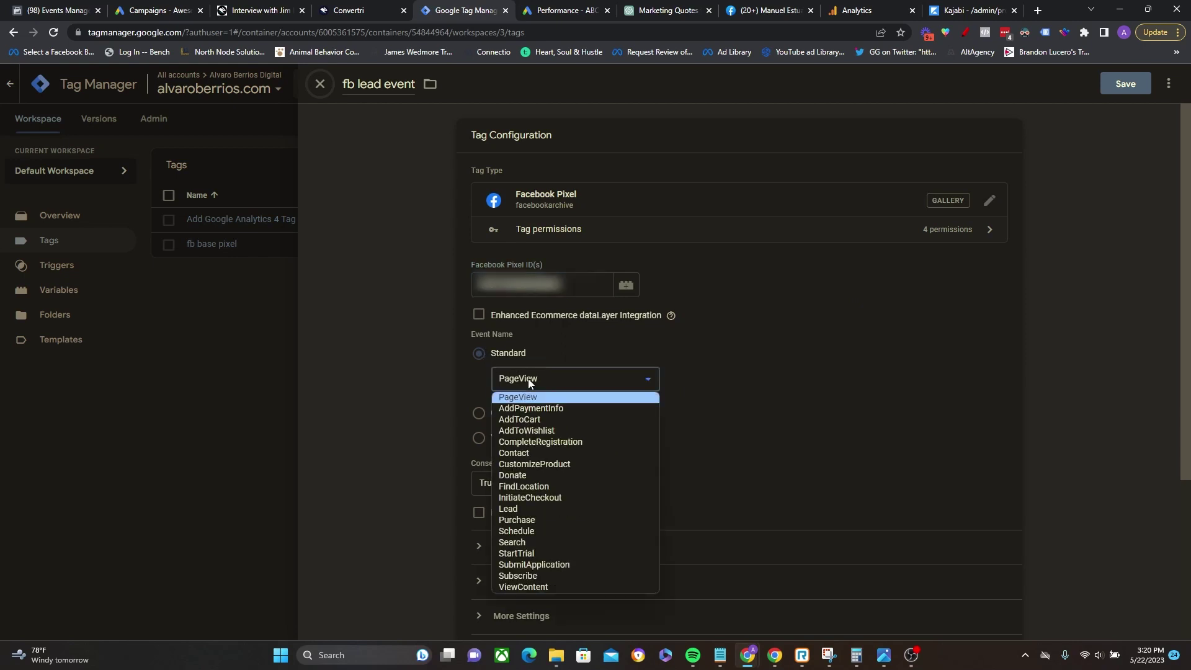
{"action": "left_click", "coordinate": [516, 508]}
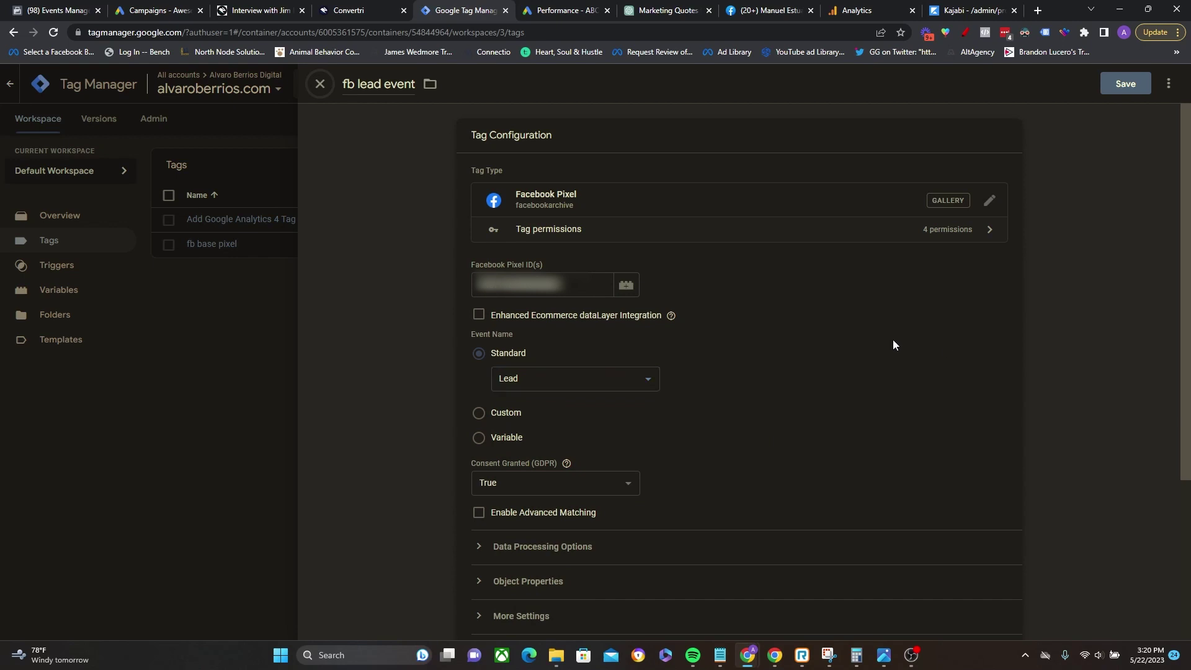
{"action": "scroll", "coordinate": [887, 340], "scroll_direction": "down", "scroll_amount": 3}
{"action": "scroll", "coordinate": [806, 372], "scroll_direction": "up", "scroll_amount": 2}
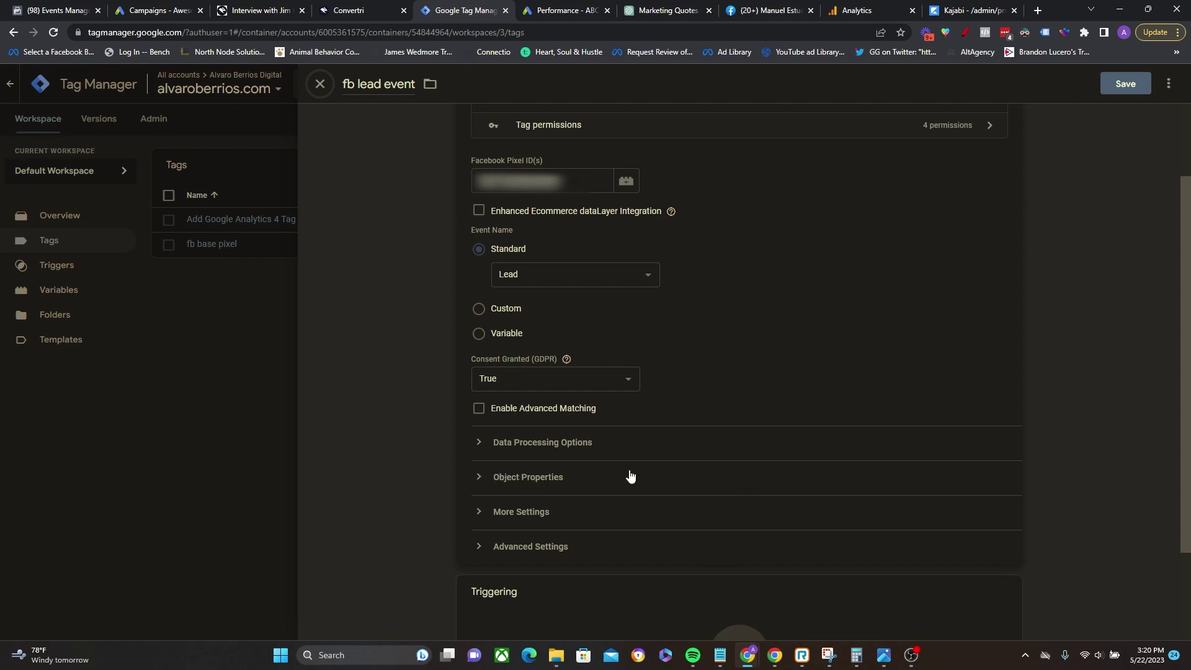
{"action": "scroll", "coordinate": [645, 468], "scroll_direction": "up", "scroll_amount": 2}
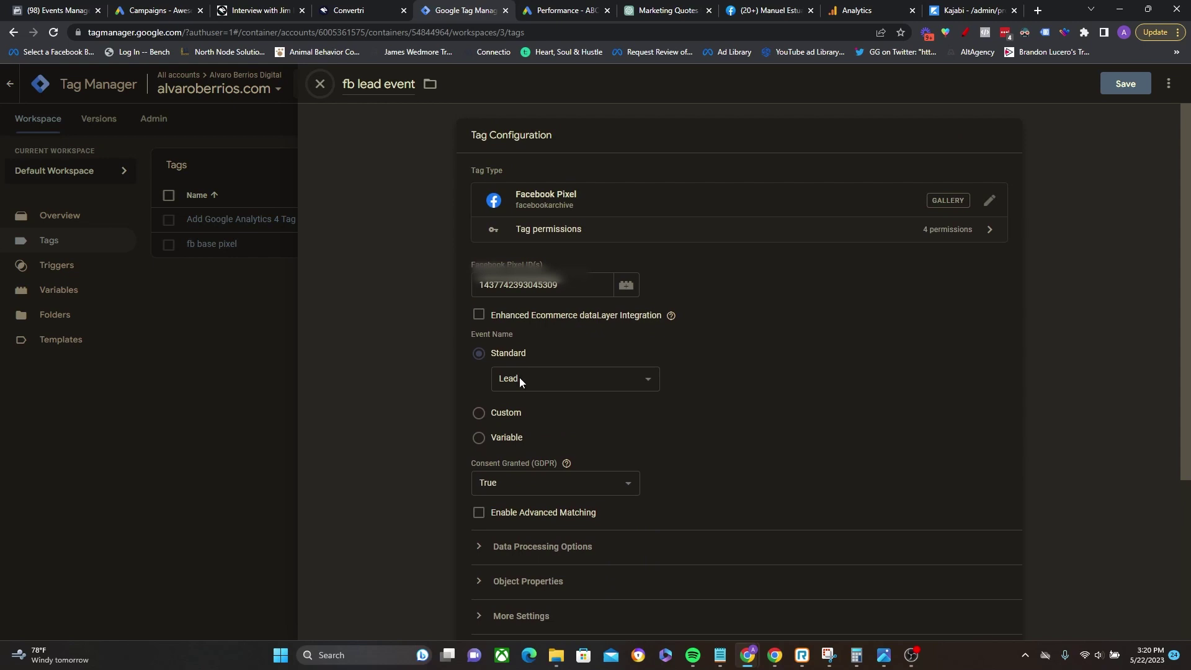
{"action": "scroll", "coordinate": [529, 383], "scroll_direction": "down", "scroll_amount": 3}
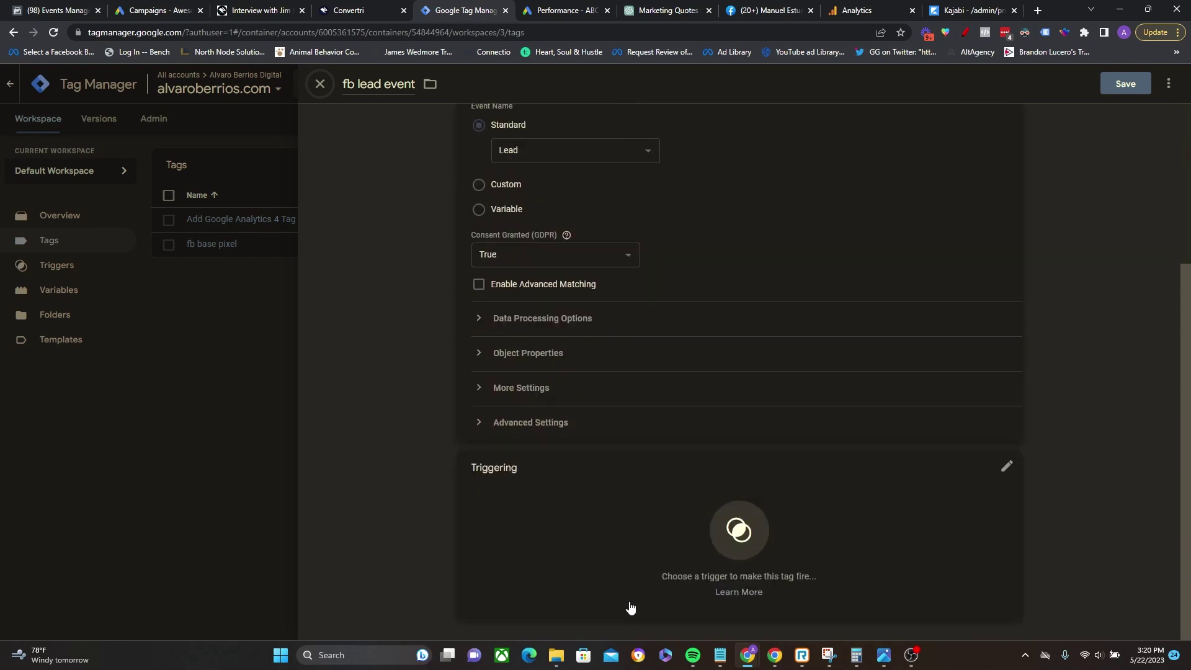
{"action": "left_click", "coordinate": [553, 547]}
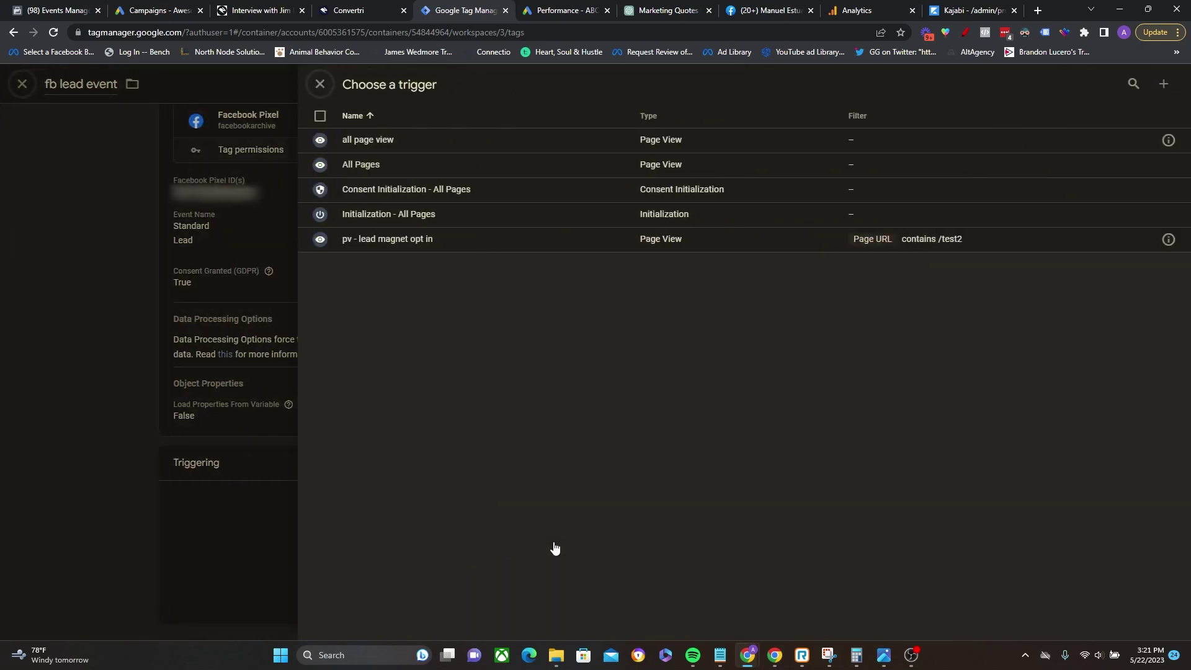
{"action": "left_click", "coordinate": [385, 242]}
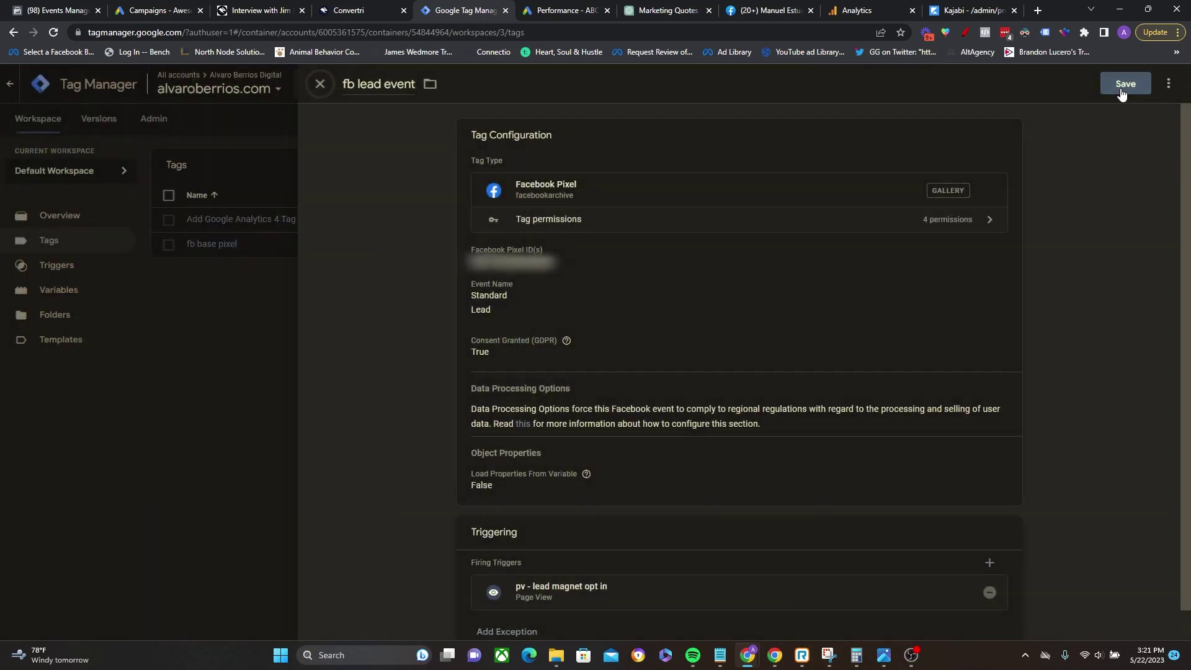
{"action": "left_click", "coordinate": [1121, 87]}
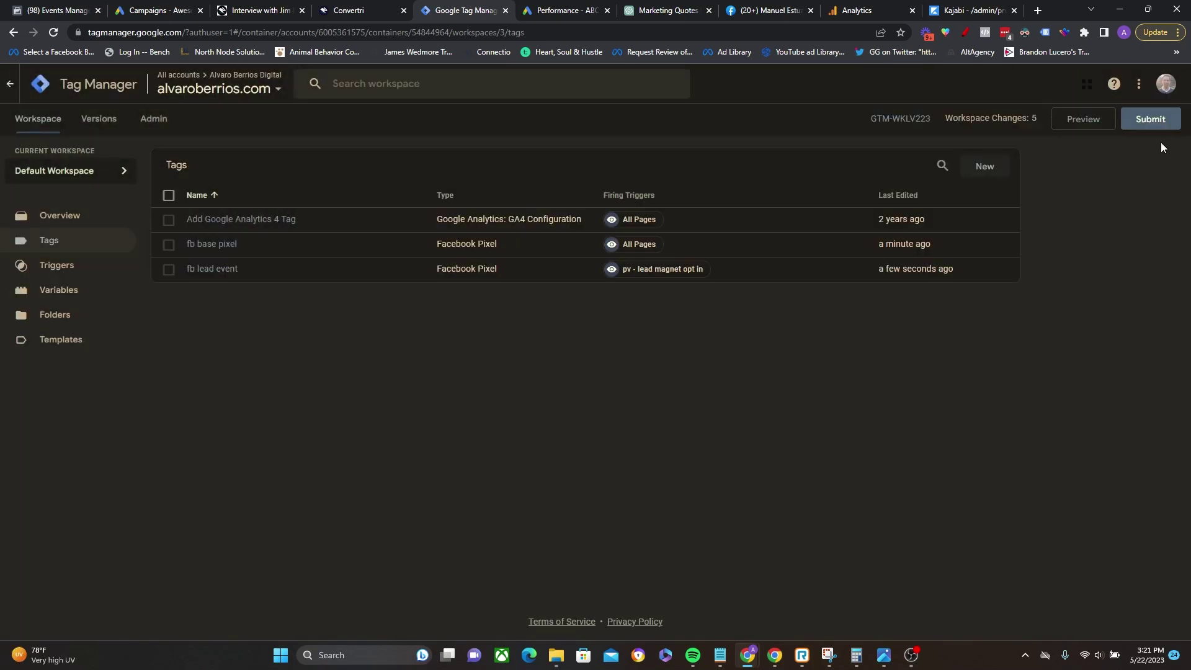
Publish the workspace as version 'pixel install and lead standard event' and view the Versions list.
{"action": "left_click", "coordinate": [1152, 121]}
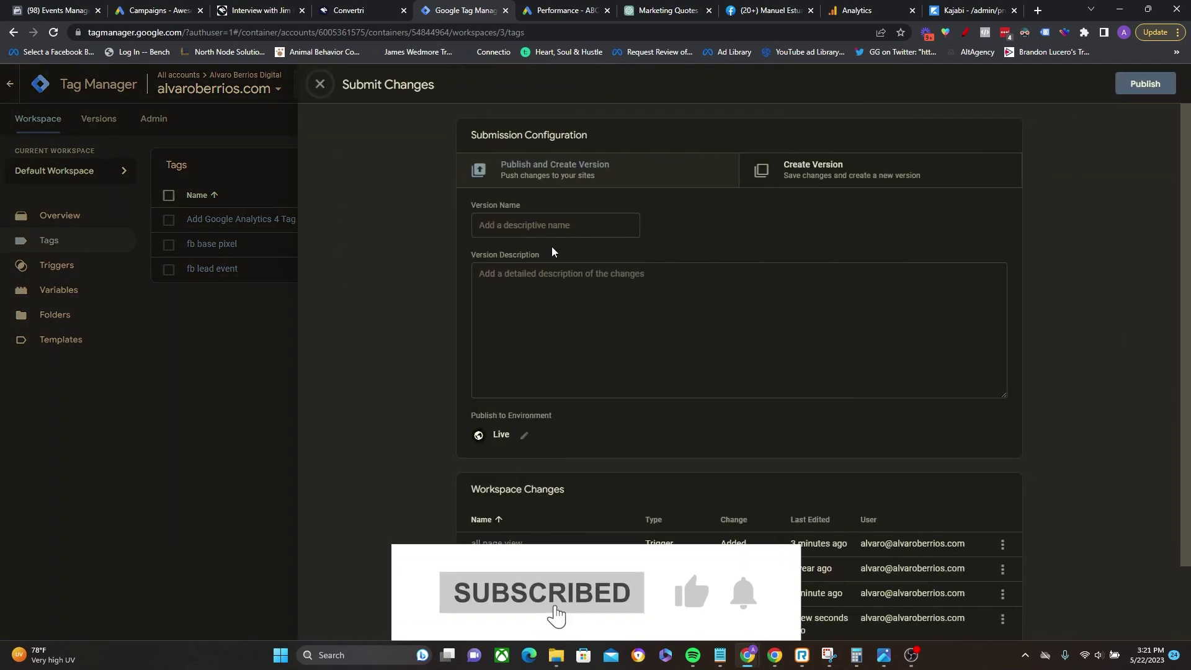
{"action": "left_click", "coordinate": [548, 228]}
{"action": "type", "text": "p"}
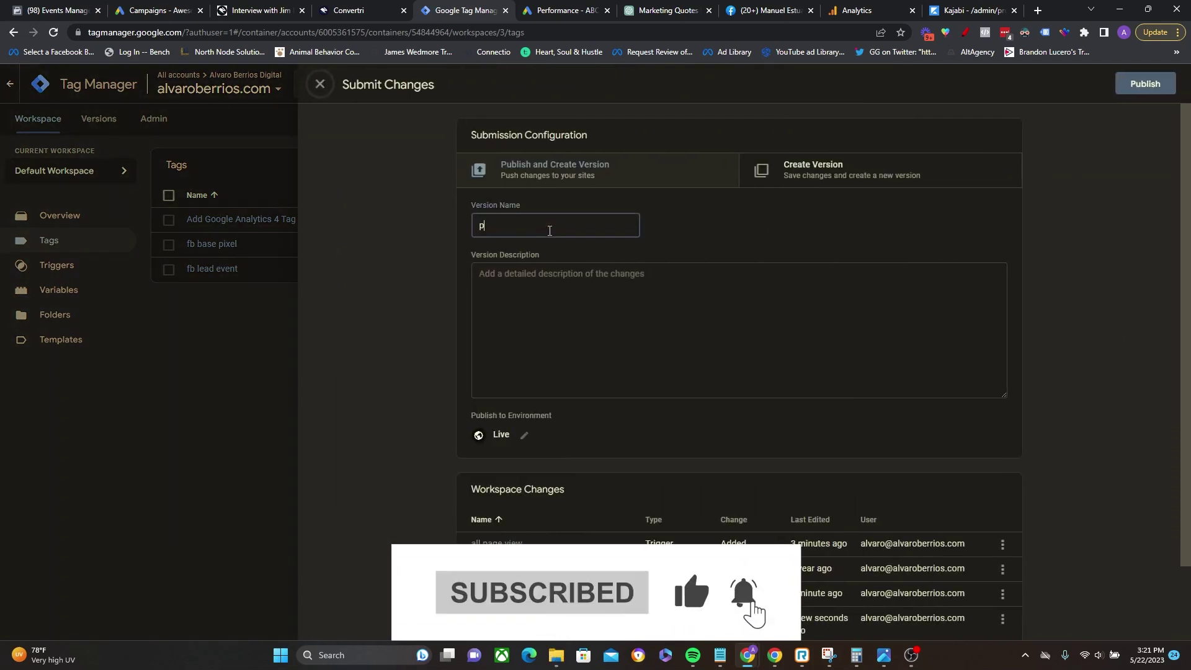
{"action": "type", "text": "ixel install and lead standard event"}
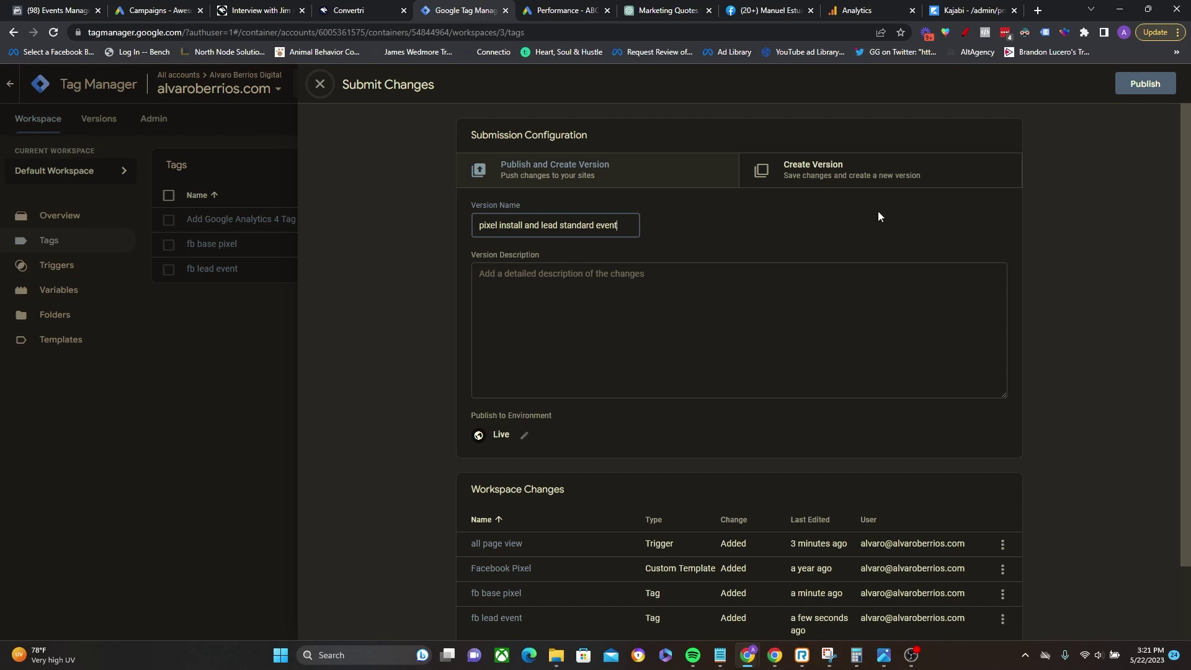
{"action": "left_click", "coordinate": [1156, 84]}
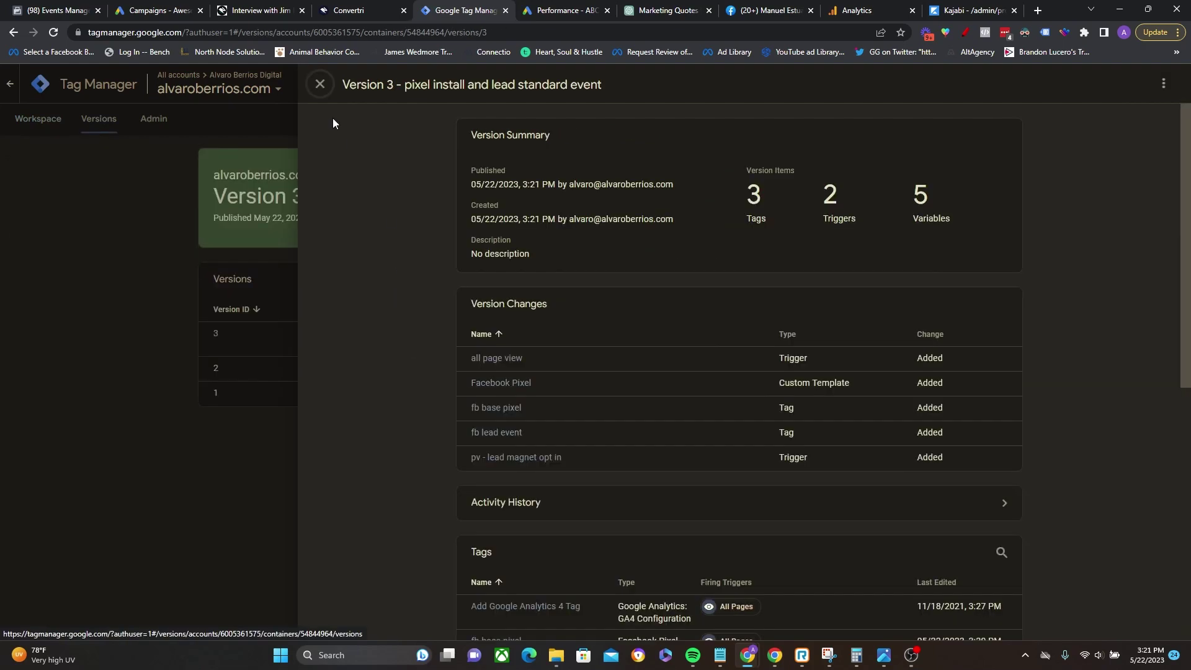
{"action": "left_click", "coordinate": [320, 83]}
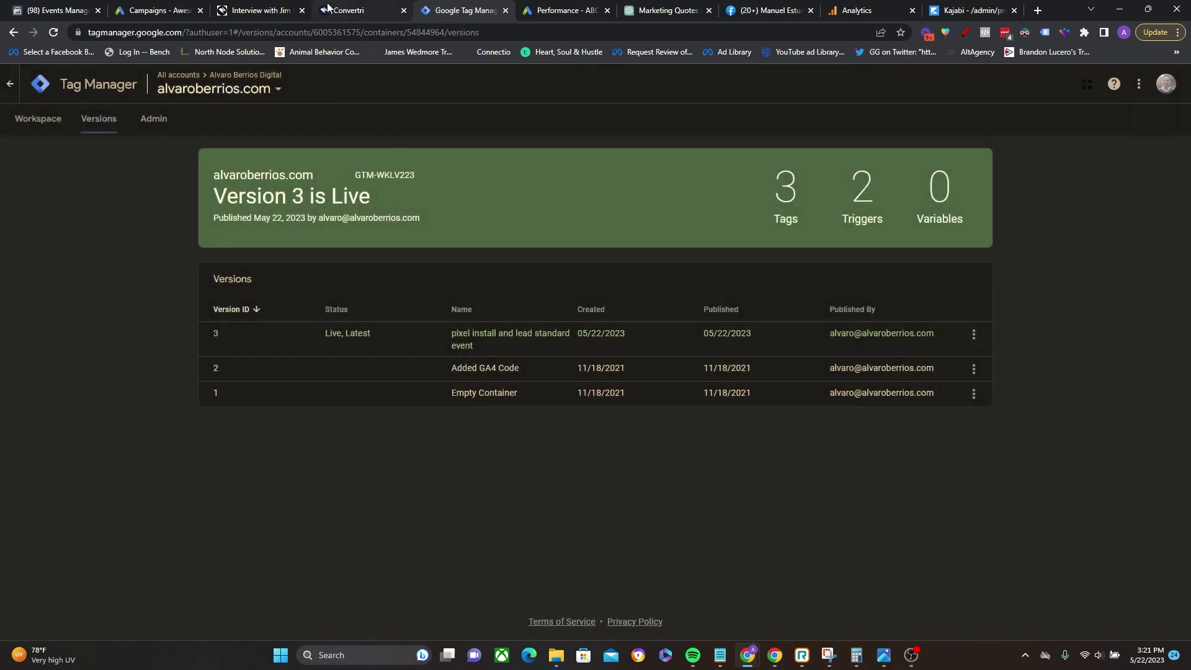
{"action": "left_click", "coordinate": [347, 10]}
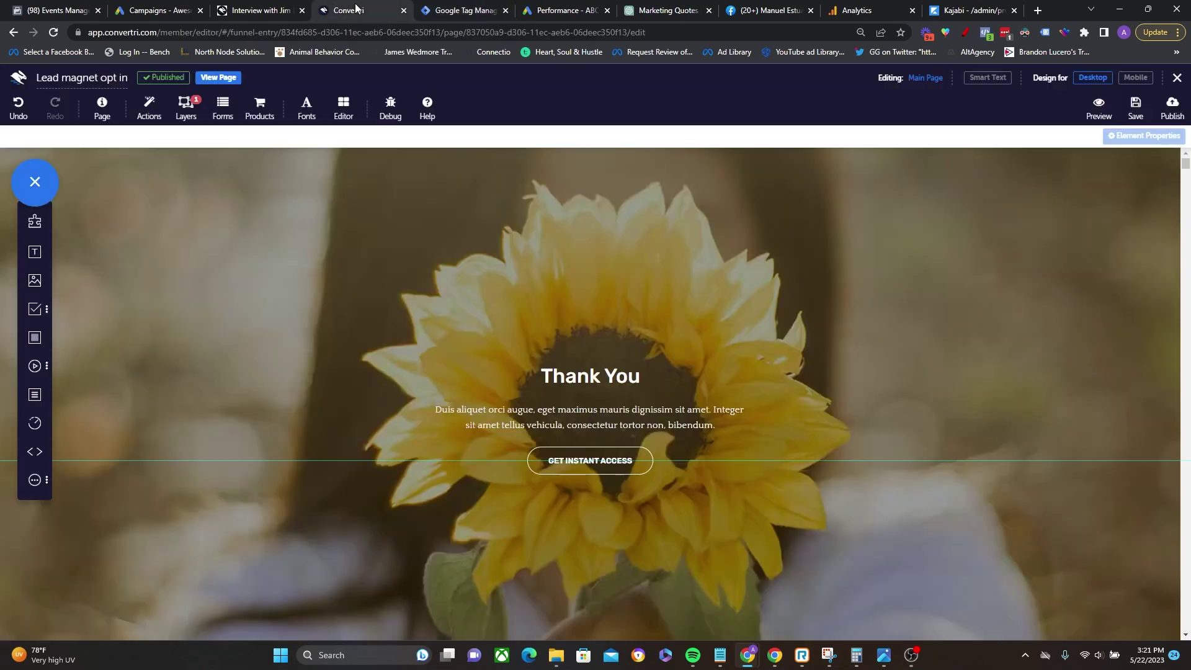
Copy the thank-you page's published /test2 address from Convertri's Publish dialog into a new tab.
{"action": "left_click", "coordinate": [1166, 108]}
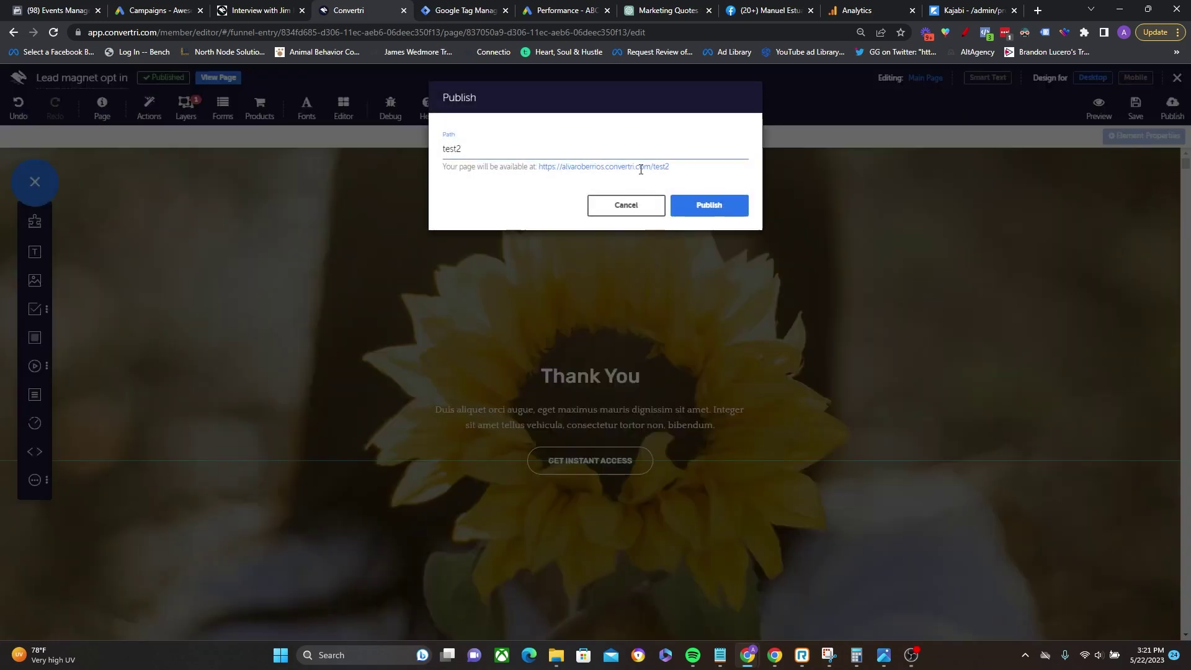
{"action": "left_click_drag", "start_coordinate": [671, 167], "coordinate": [551, 171]}
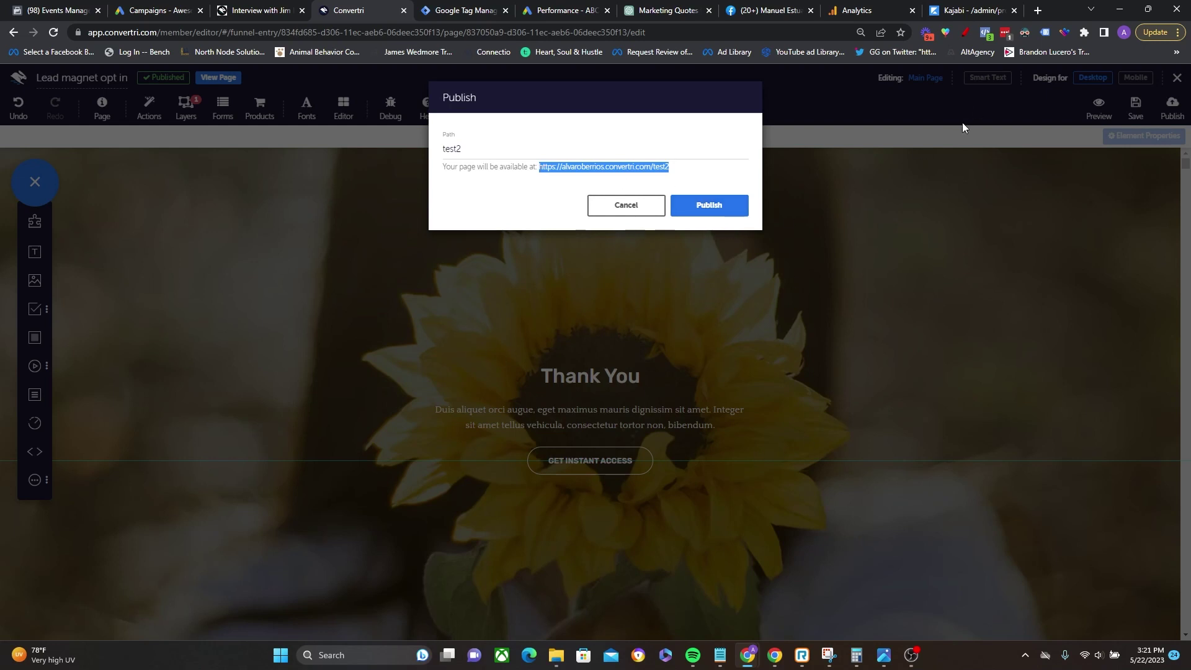
{"action": "left_click", "coordinate": [1043, 3]}
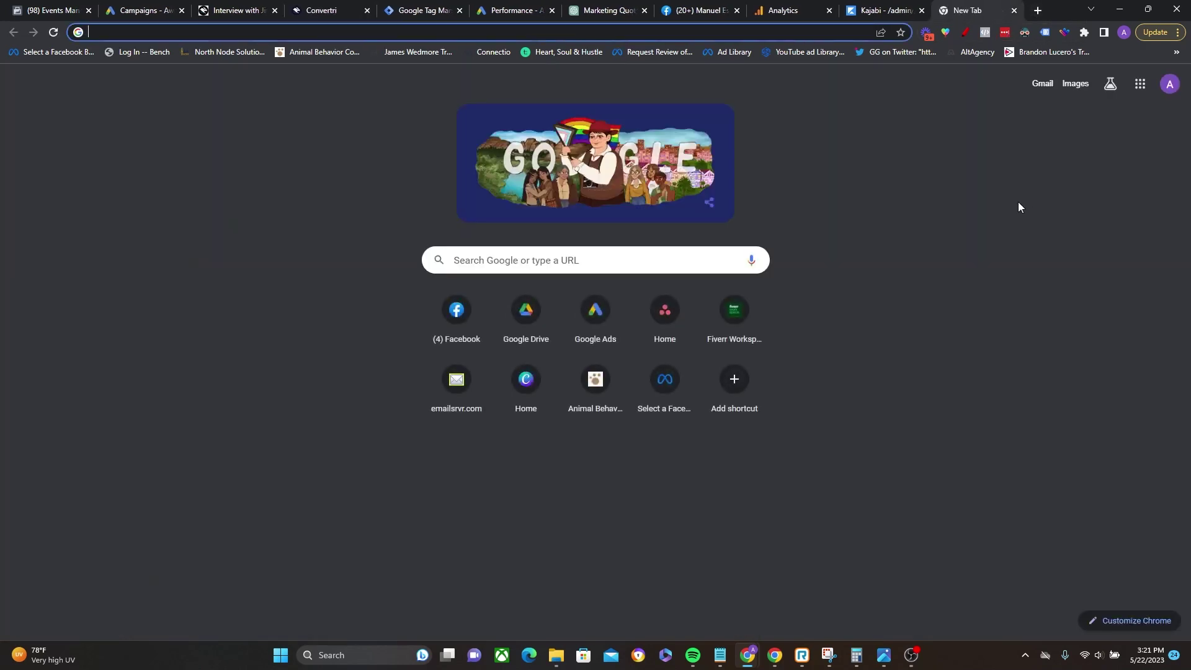
Load the live /test2 page and check in Meta Pixel Helper that Lead and PageView fire.
{"action": "type", "text": "https://alvaroberrios.convertri.com/test2"}
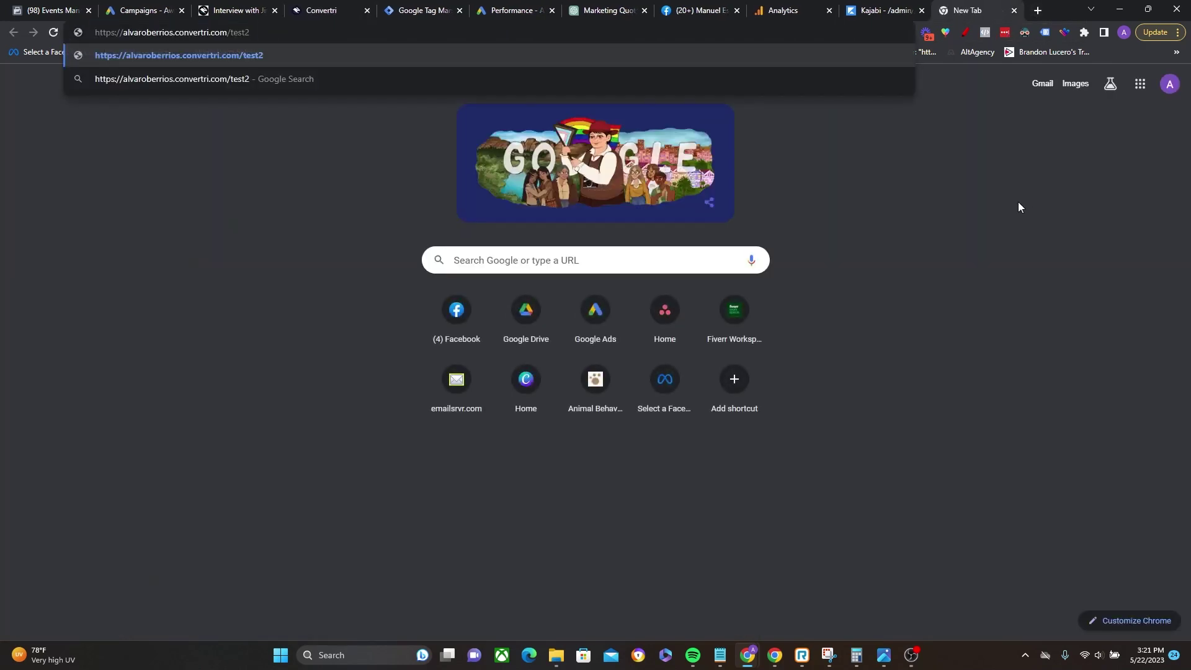
{"action": "key", "text": "Return"}
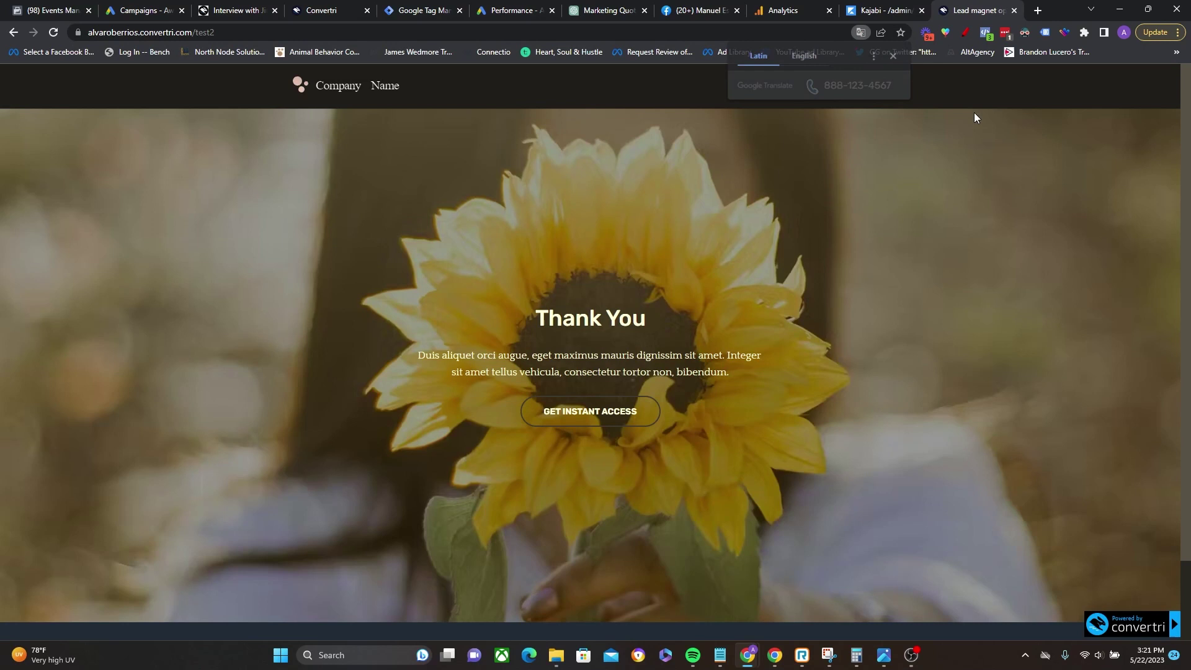
{"action": "left_click", "coordinate": [984, 34]}
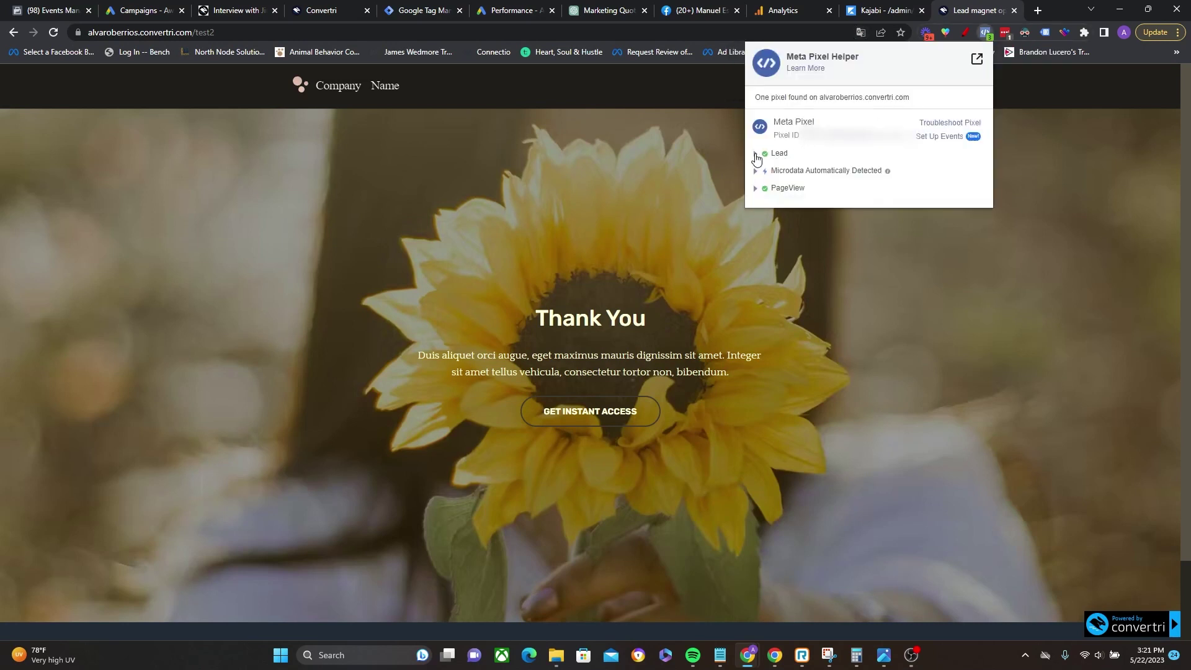